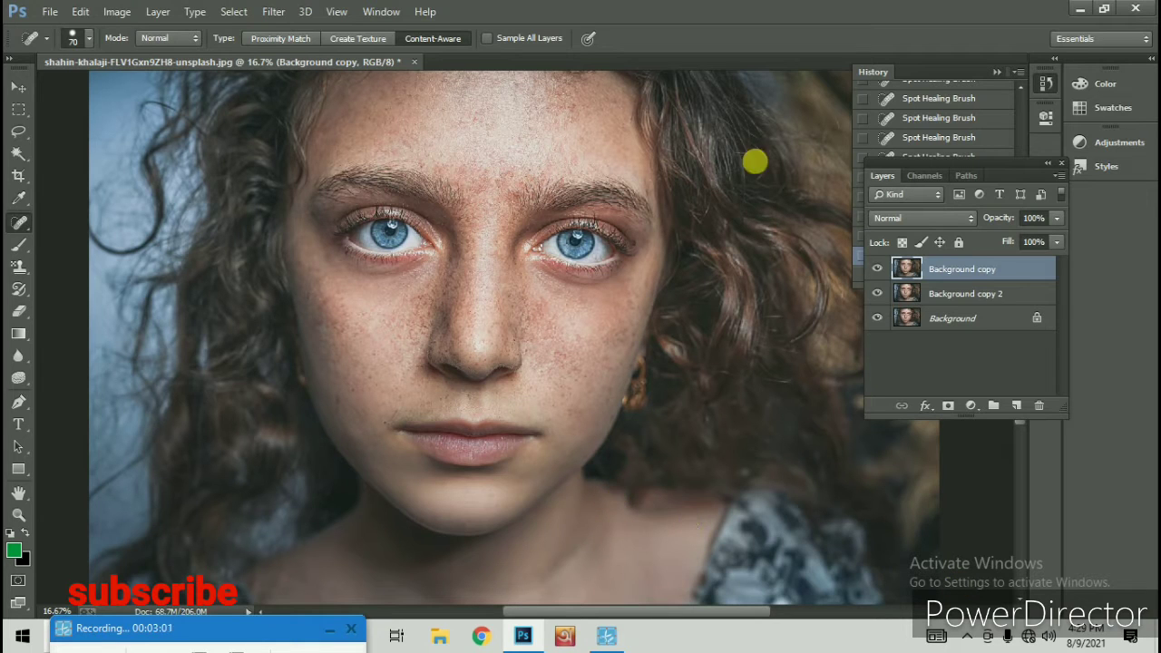
Set the Background copy layer's blend mode to Vivid Light and invert its colours
left_click(944, 221)
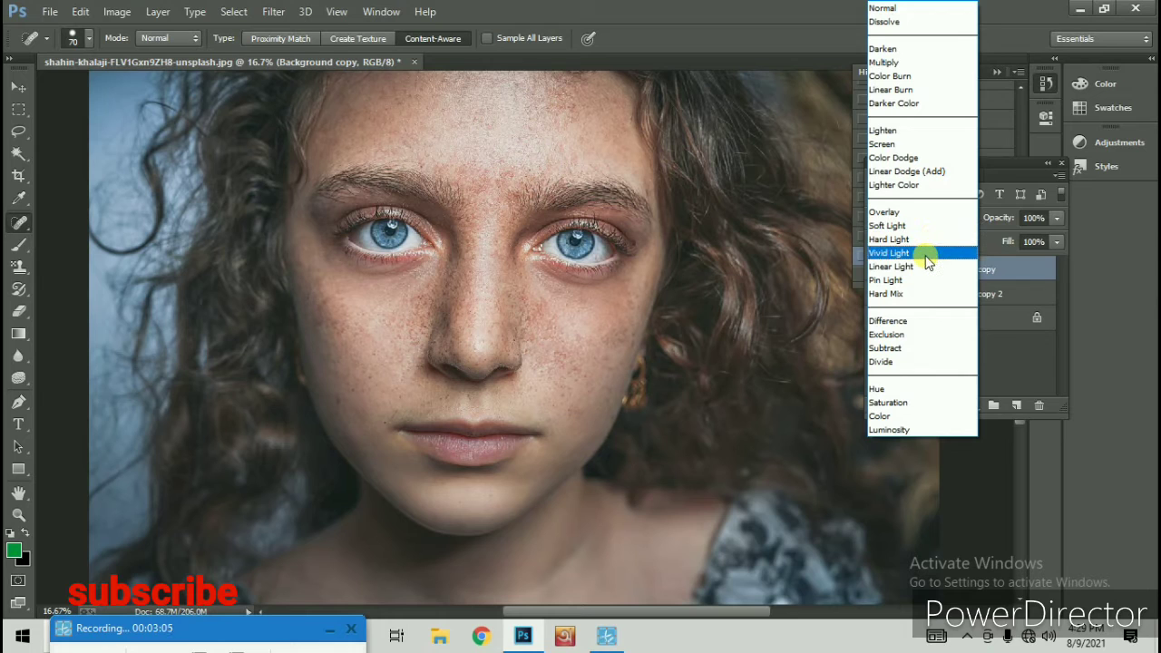
left_click(969, 255)
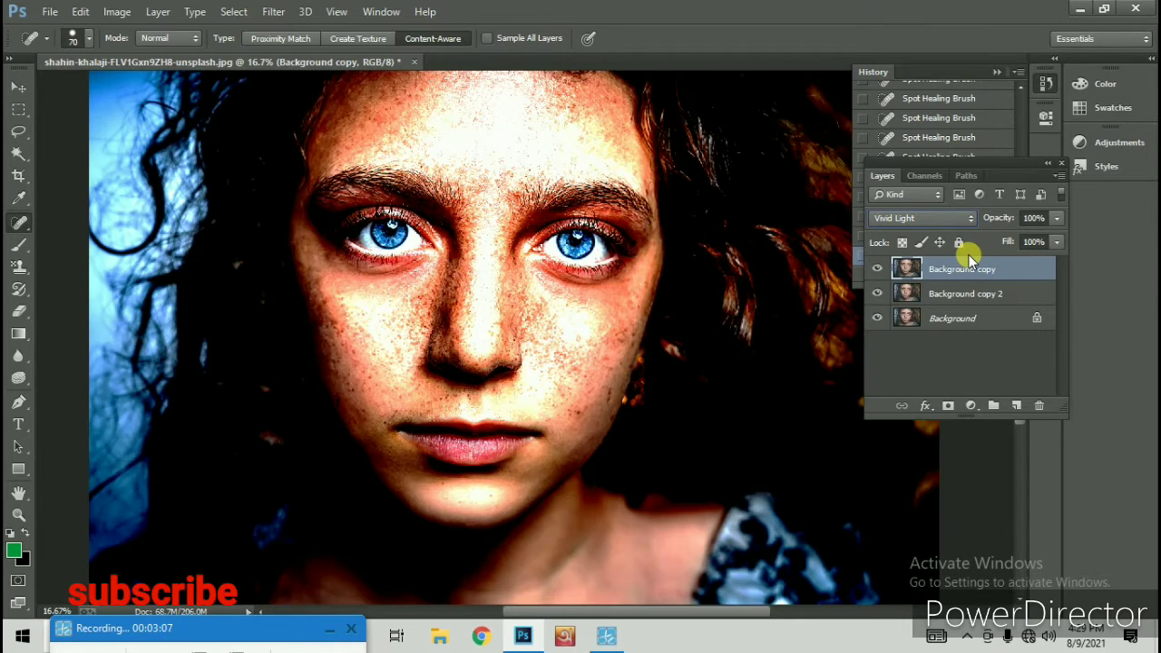
left_click(116, 13)
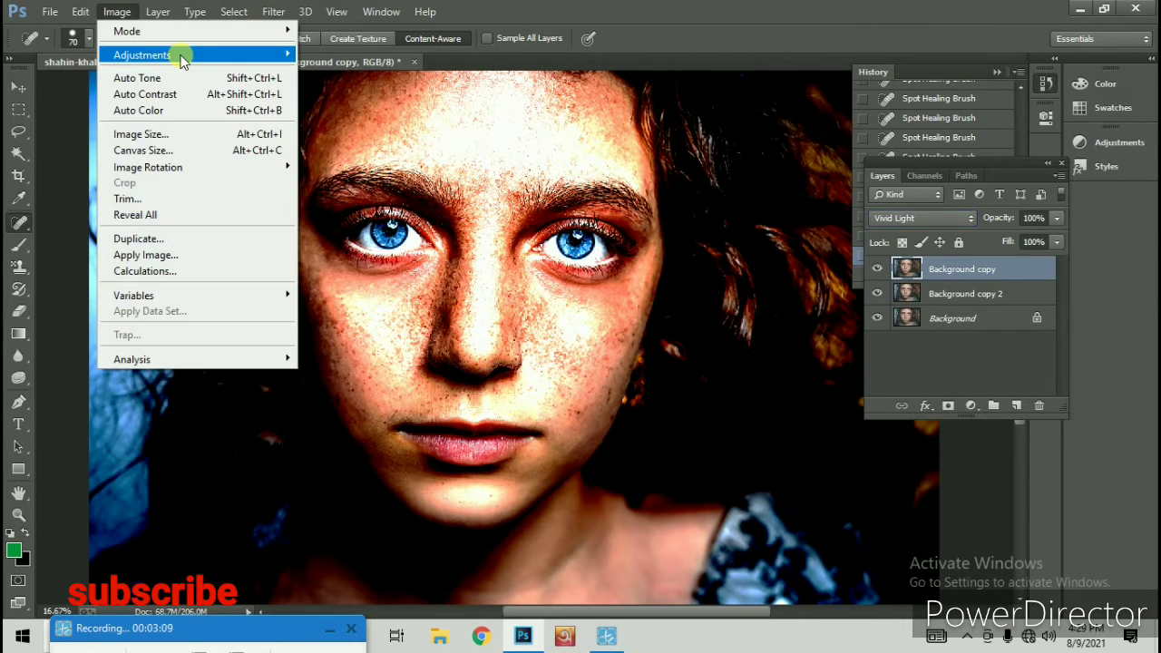
mouse_move(263, 56)
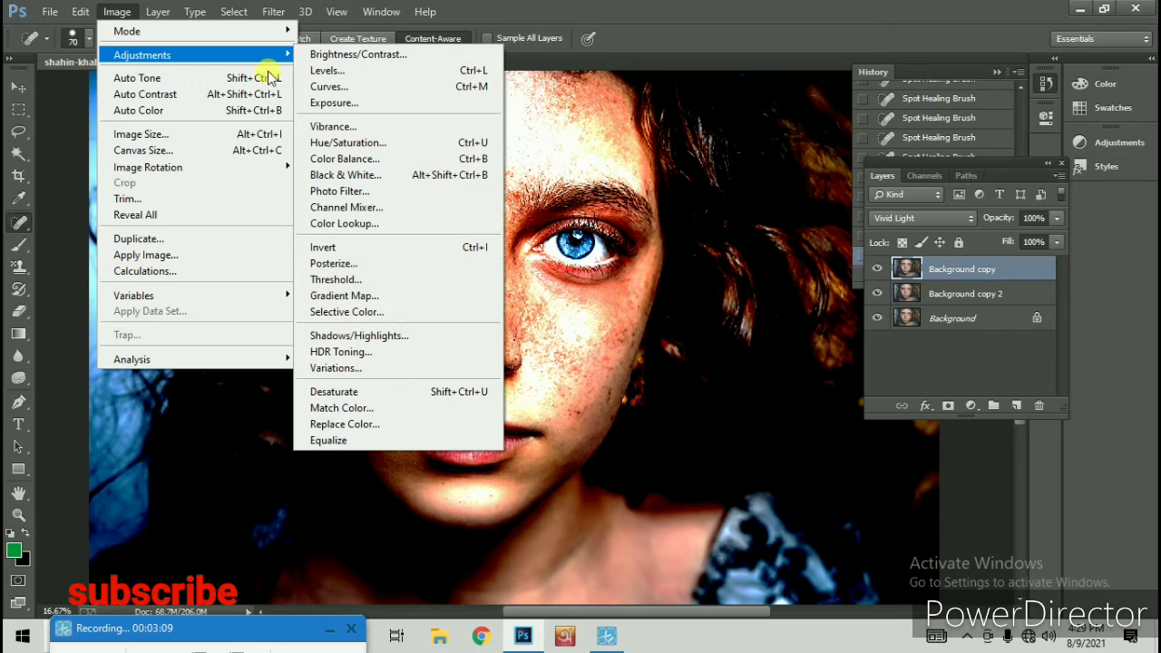
left_click(498, 258)
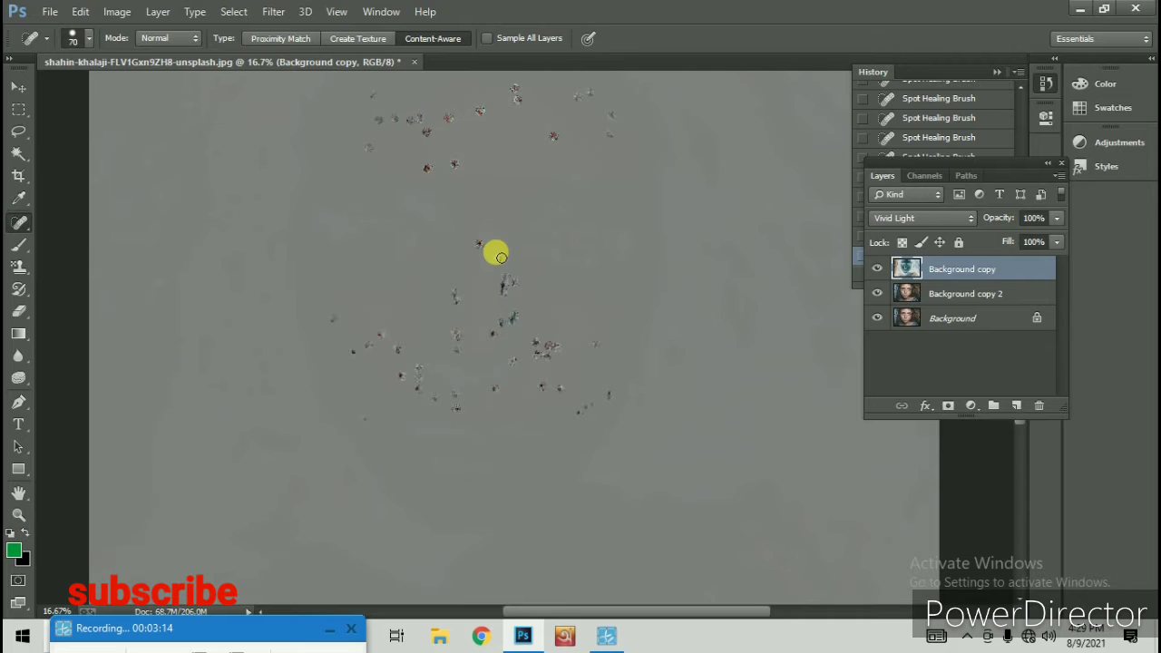
Apply a Gaussian Blur with a radius of 25 pixels to the inverted Background copy layer
left_click(273, 11)
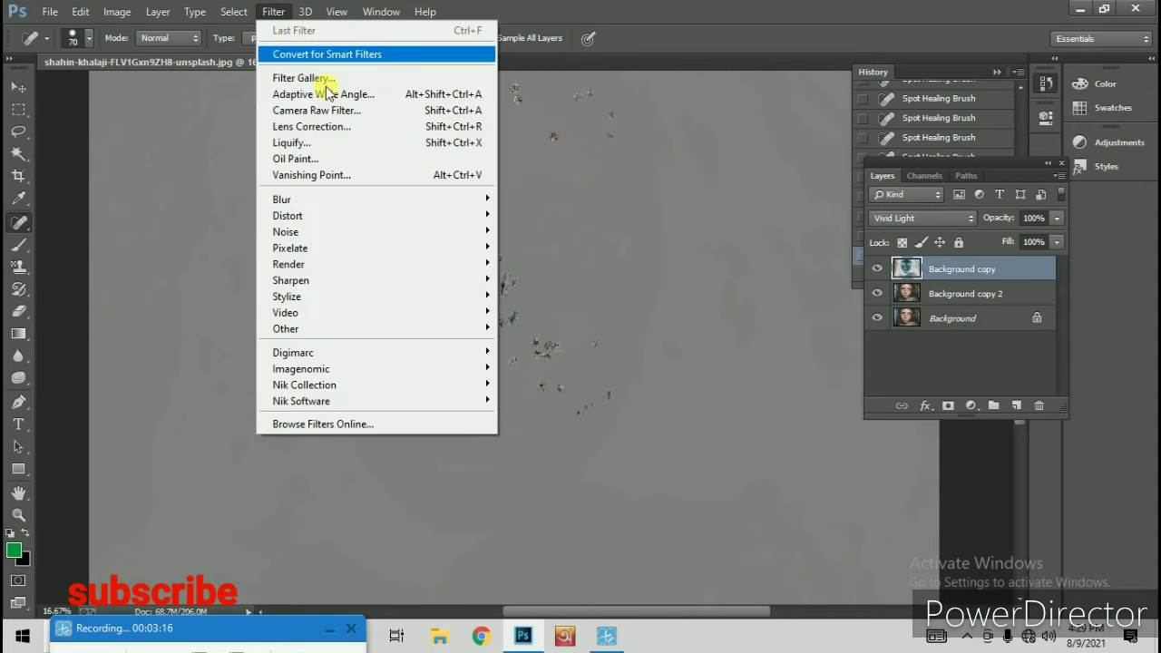
mouse_move(394, 199)
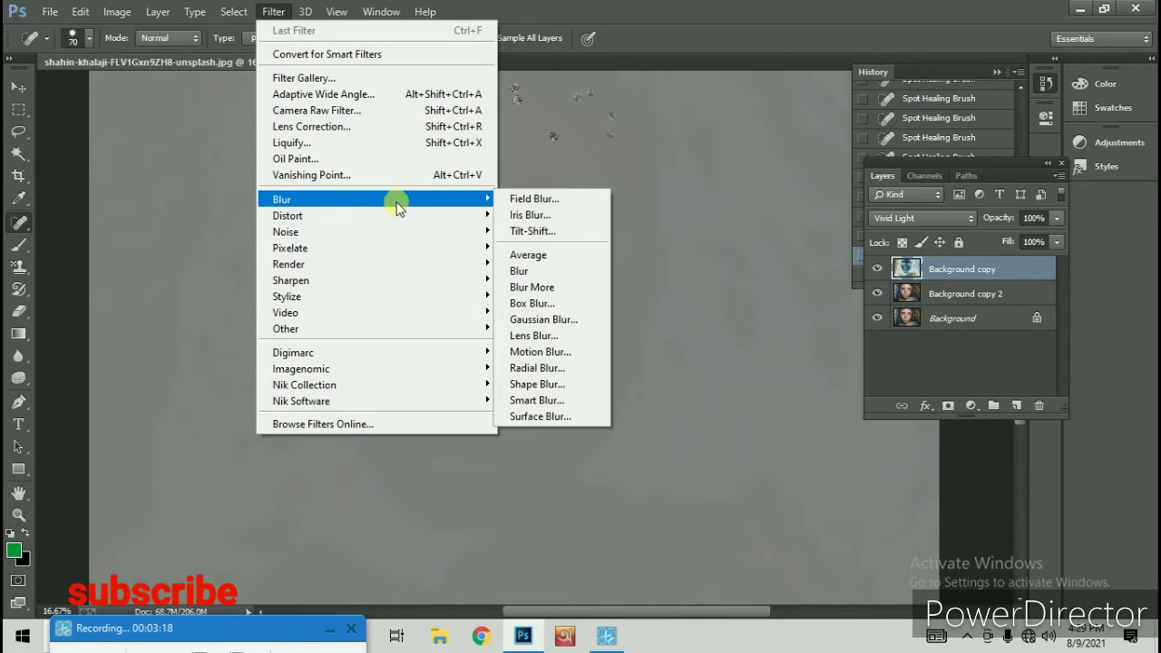
left_click(590, 322)
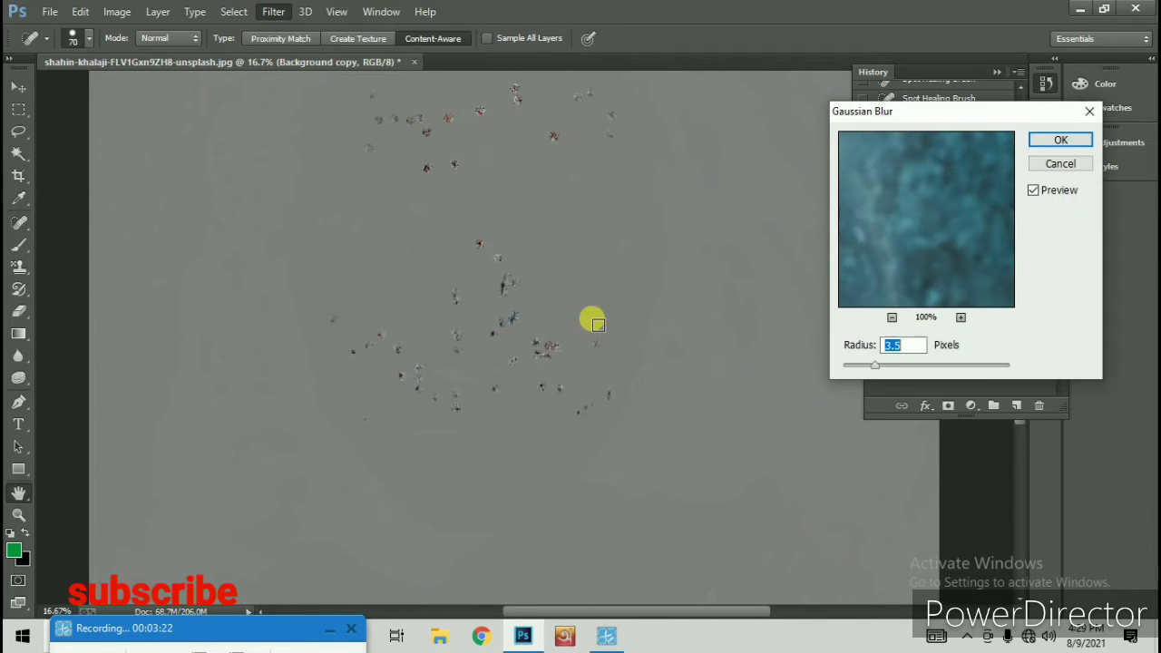
left_click(906, 365)
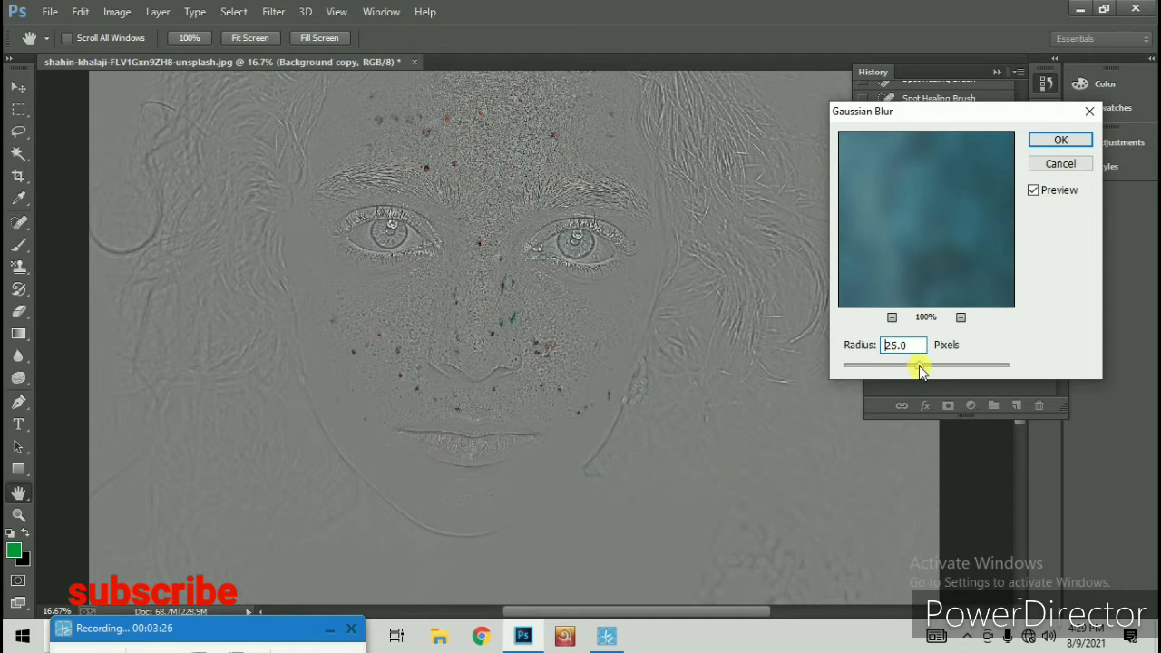
left_click_drag(923, 370, 926, 370)
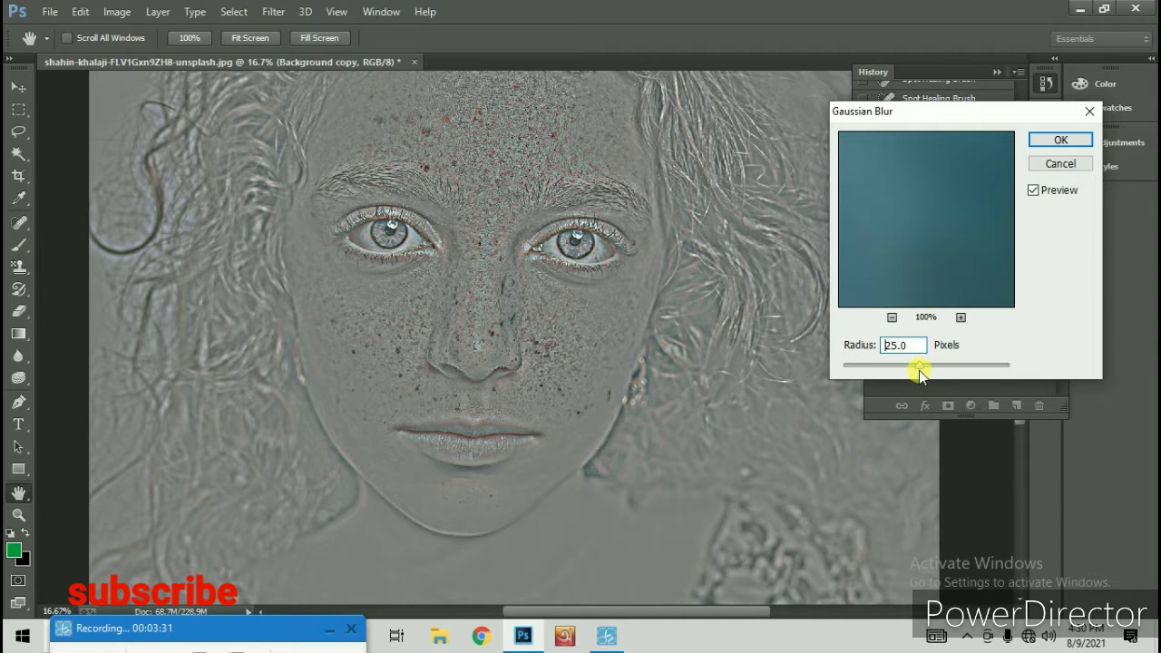
left_click_drag(920, 371, 920, 371)
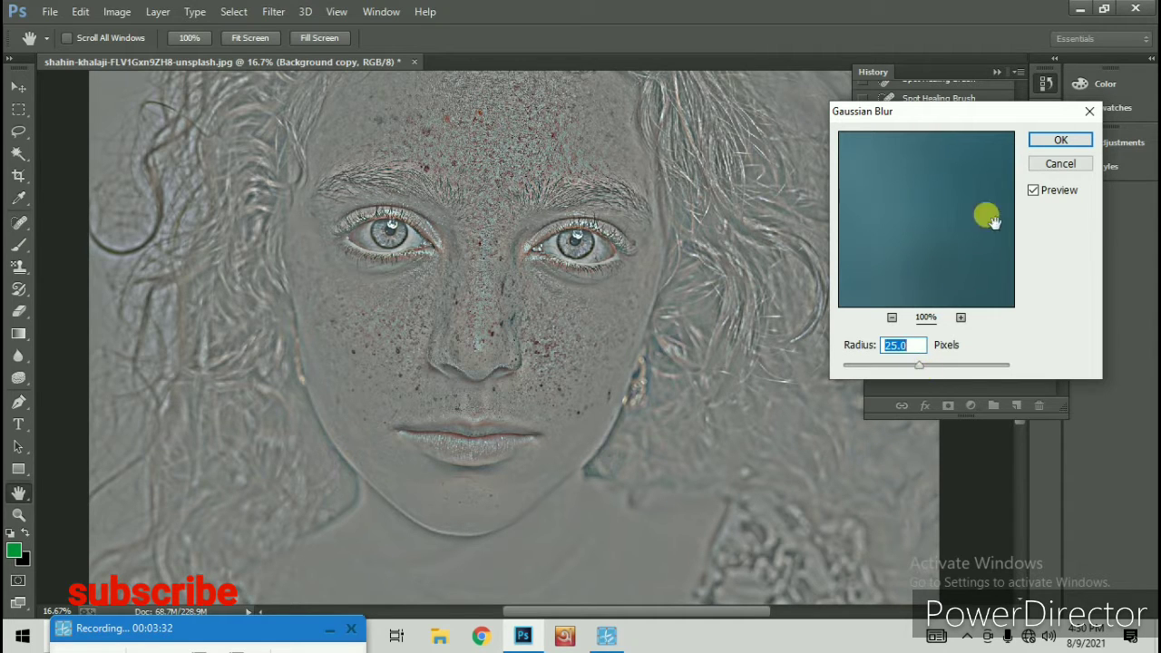
left_click(1076, 142)
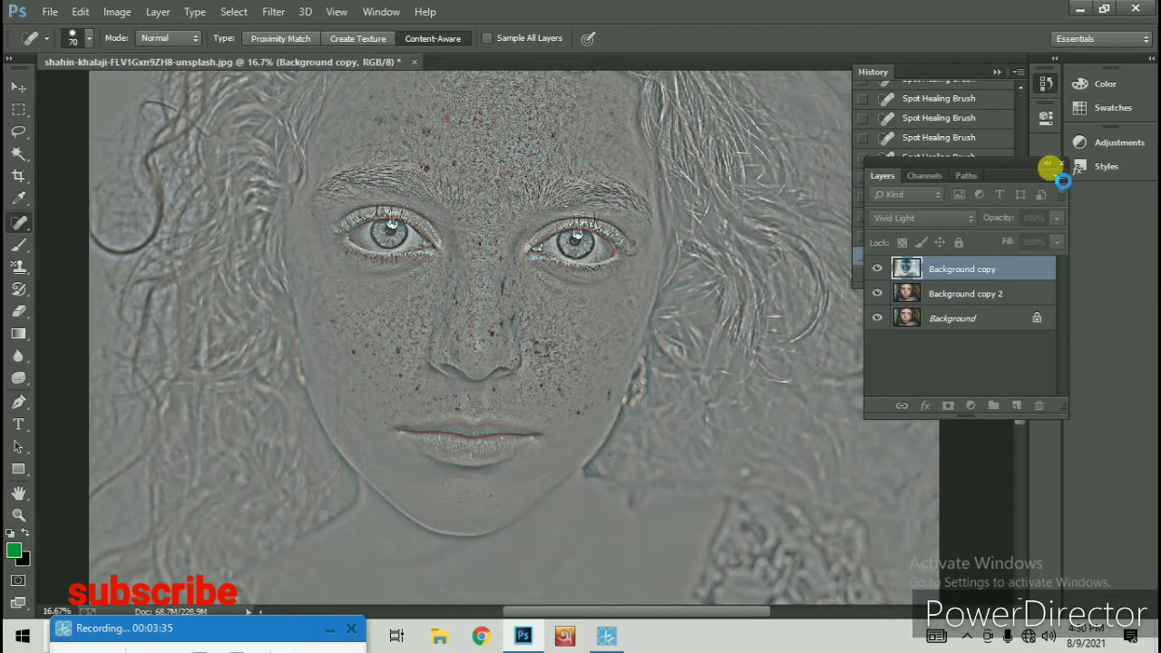
Merge the Background copy and Background copy 2 layers into one layer
left_click(951, 296)
left_click(952, 277)
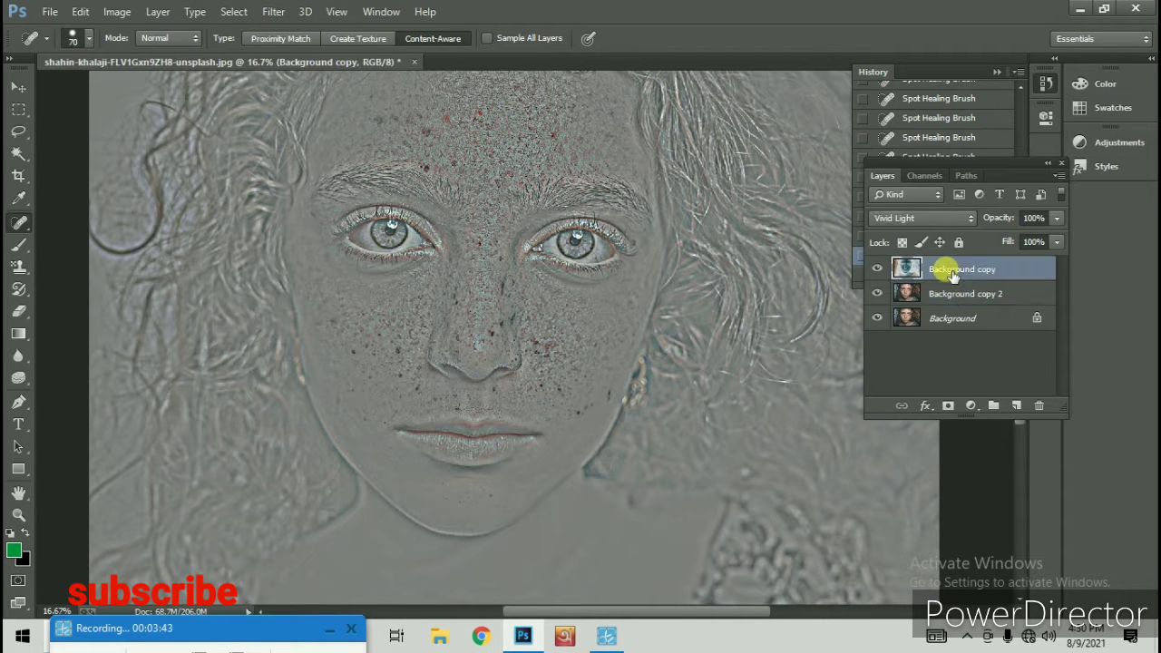
left_click(963, 293, "shift")
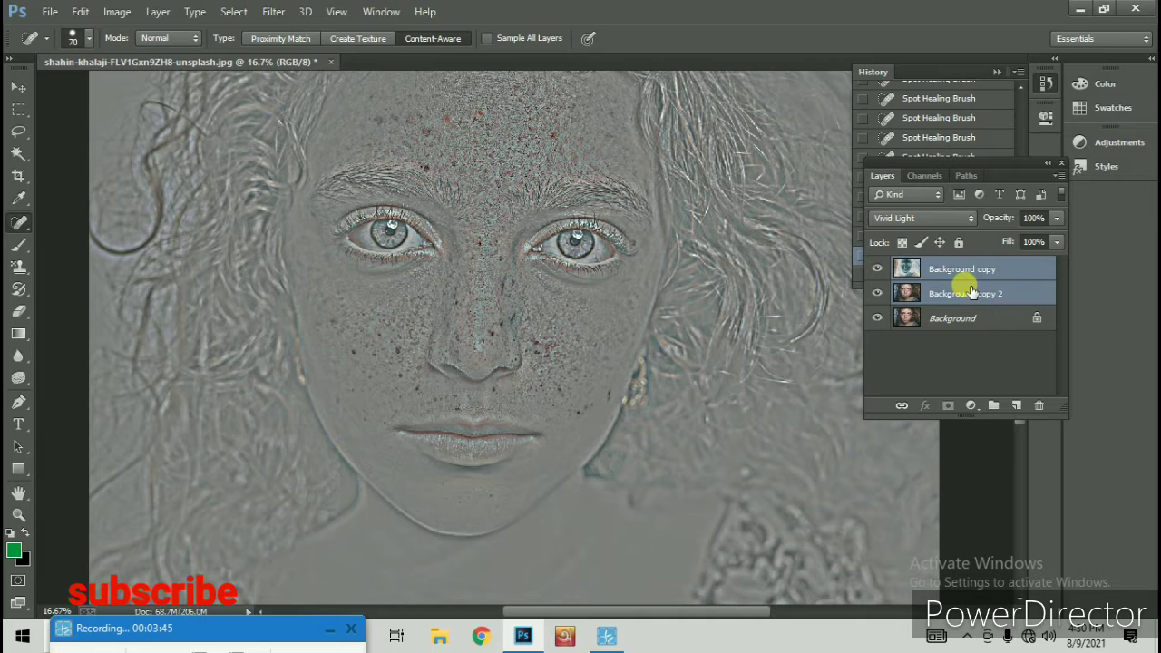
right_click(964, 288)
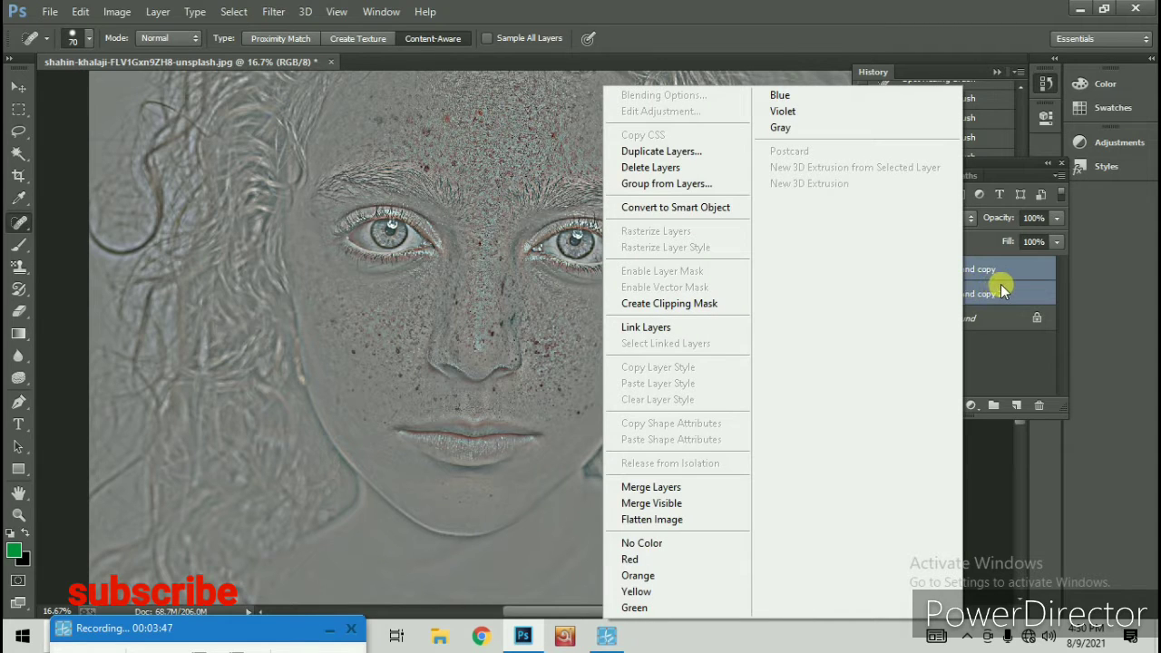
left_click(720, 491)
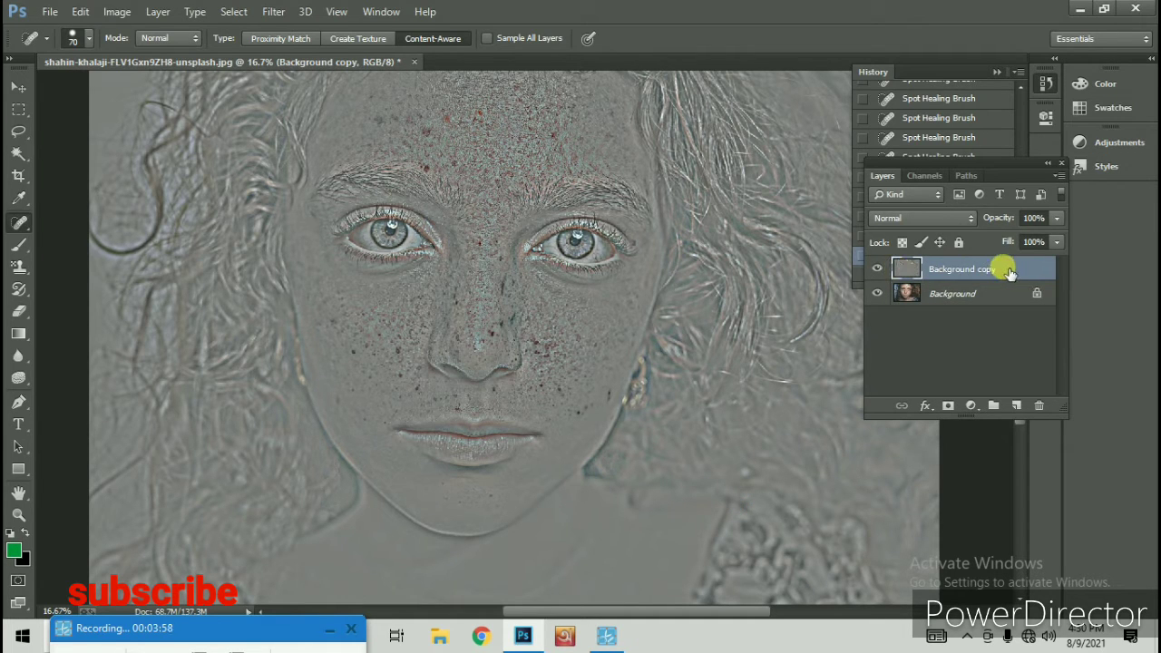
Fully desaturate the merged layer with a Hue/Saturation adjustment
left_click(116, 11)
mouse_move(138, 57)
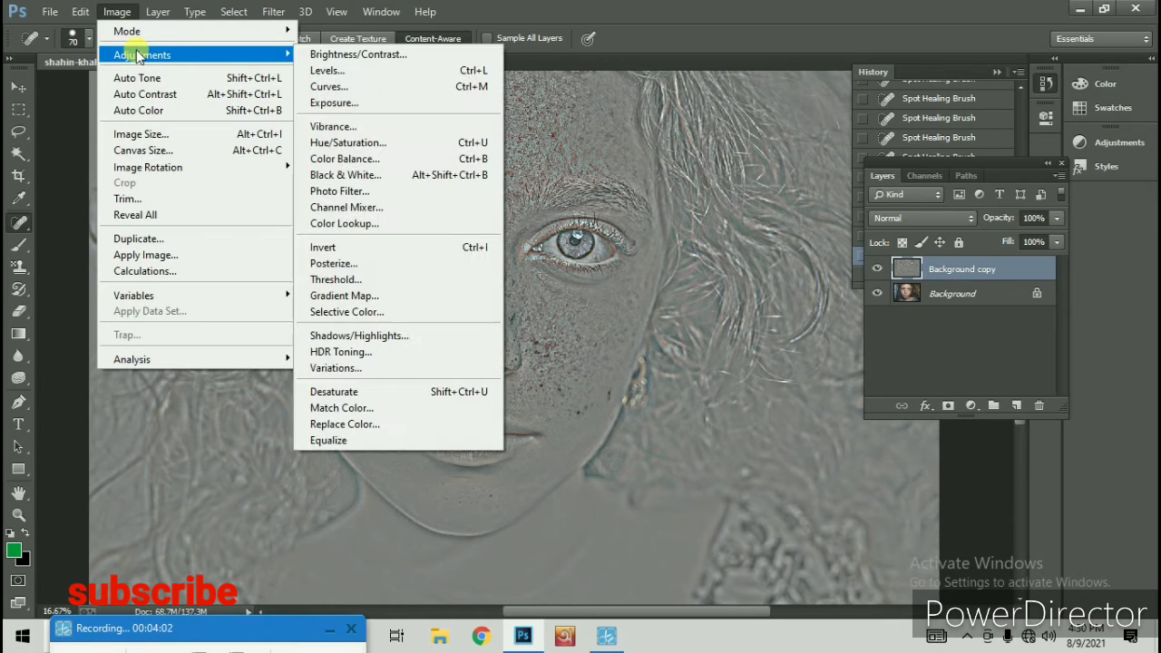
left_click(385, 143)
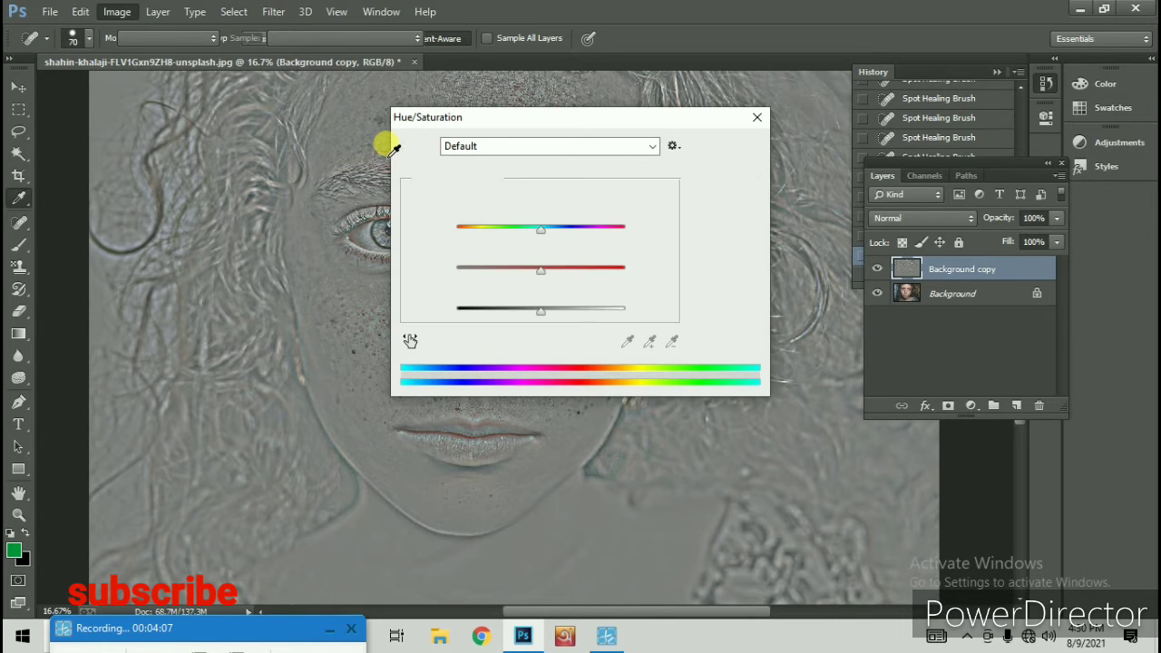
left_click_drag(544, 279, 427, 283)
left_click(744, 146)
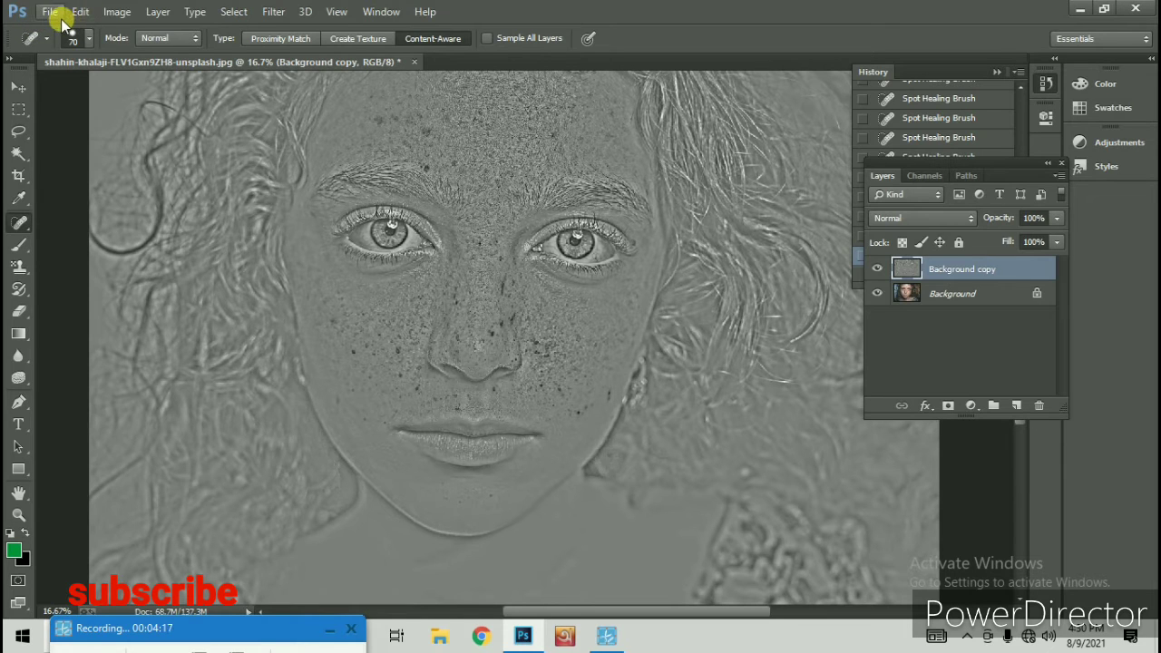
Invert the desaturated layer and set its blend mode to Overlay
left_click(115, 11)
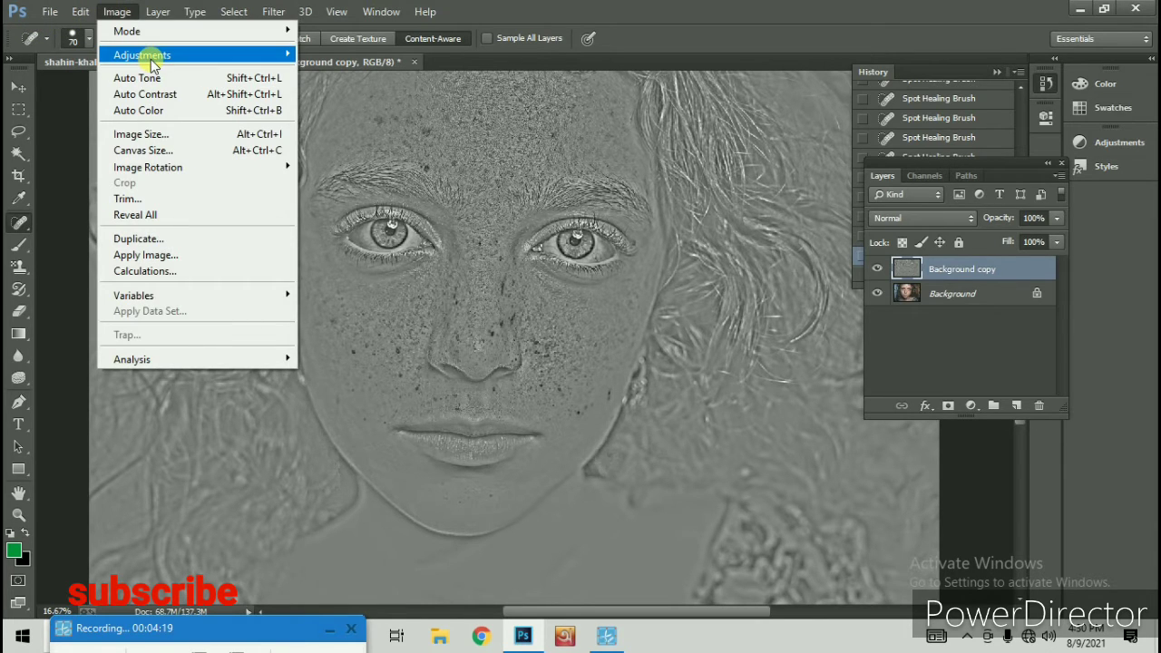
mouse_move(148, 54)
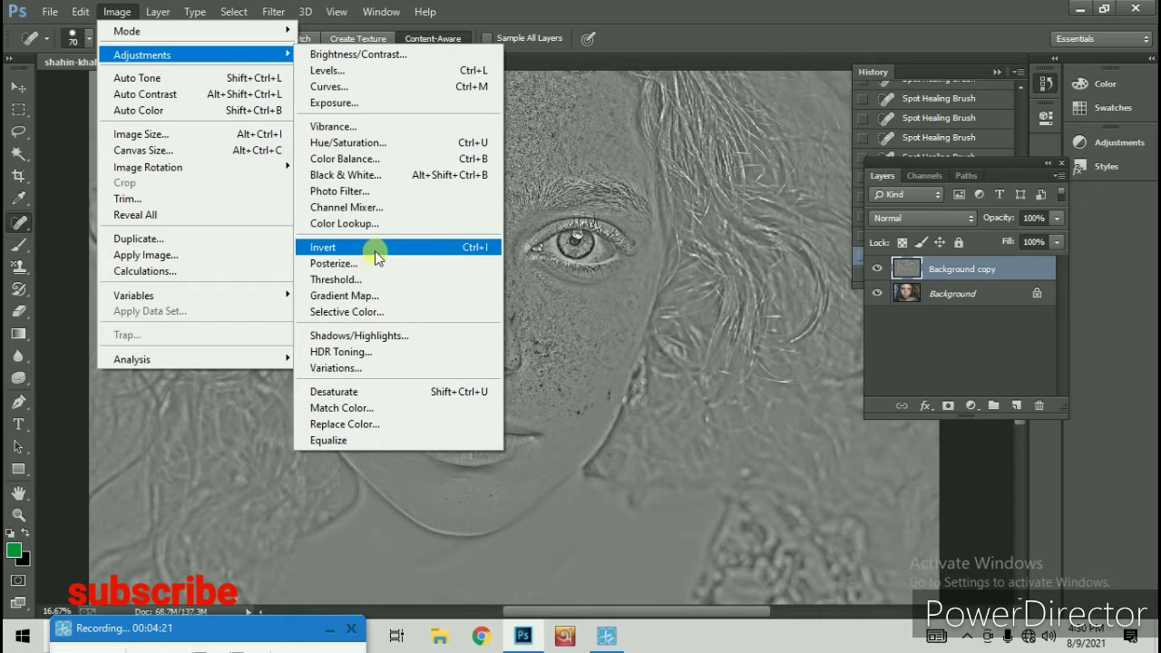
left_click(489, 249)
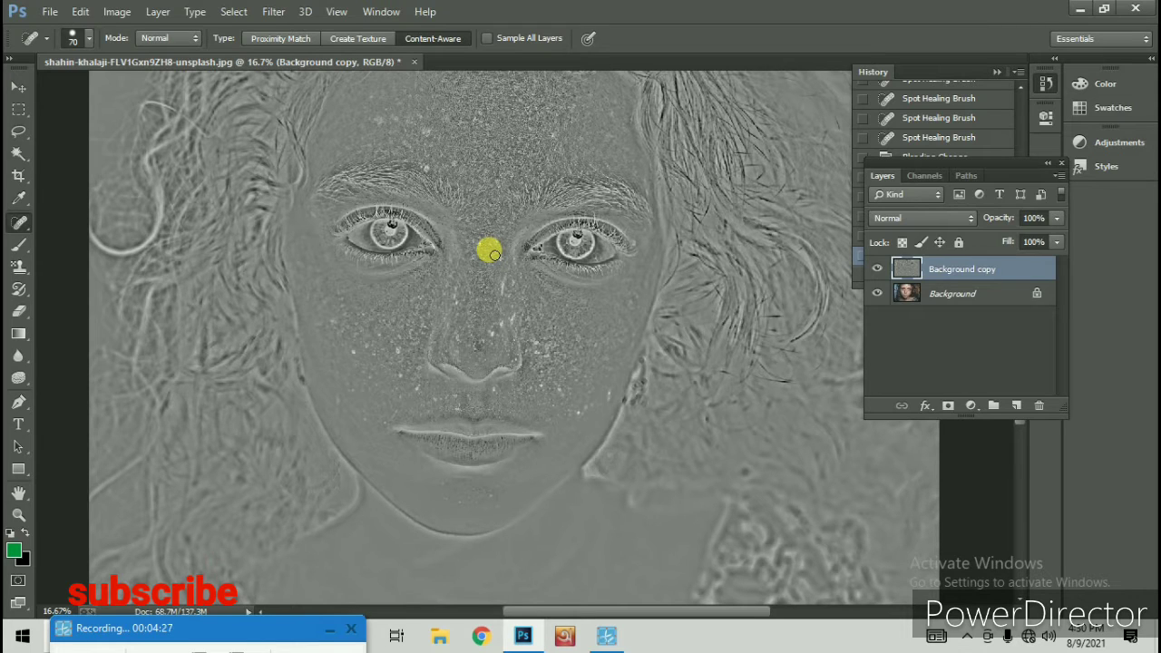
left_click(907, 224)
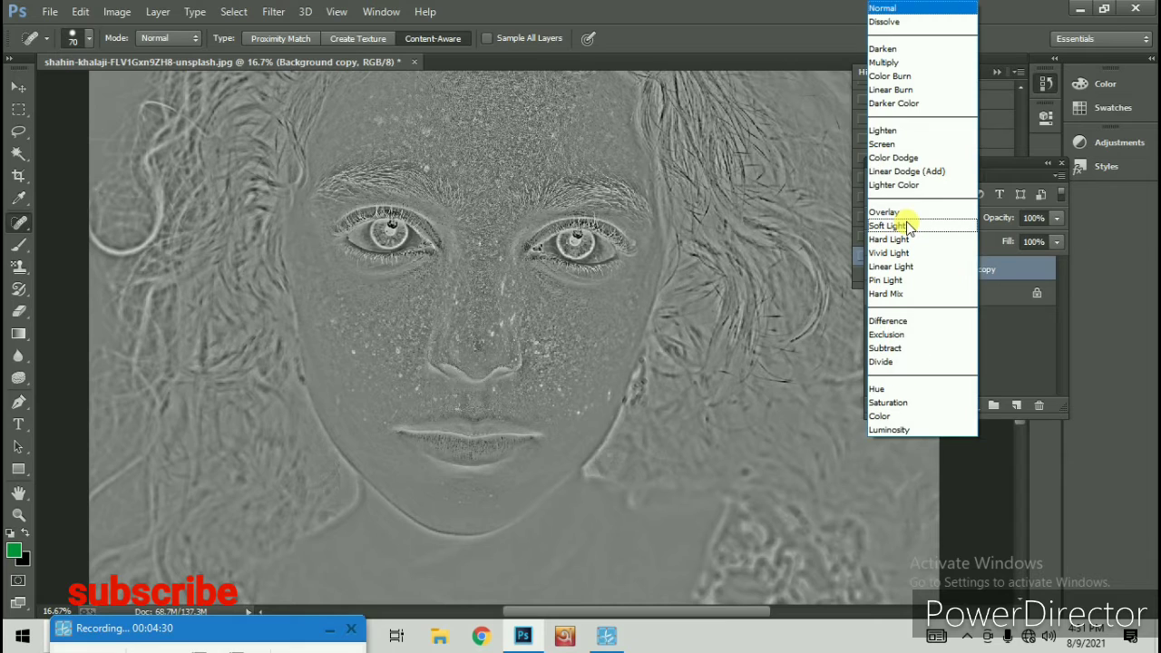
left_click(952, 213)
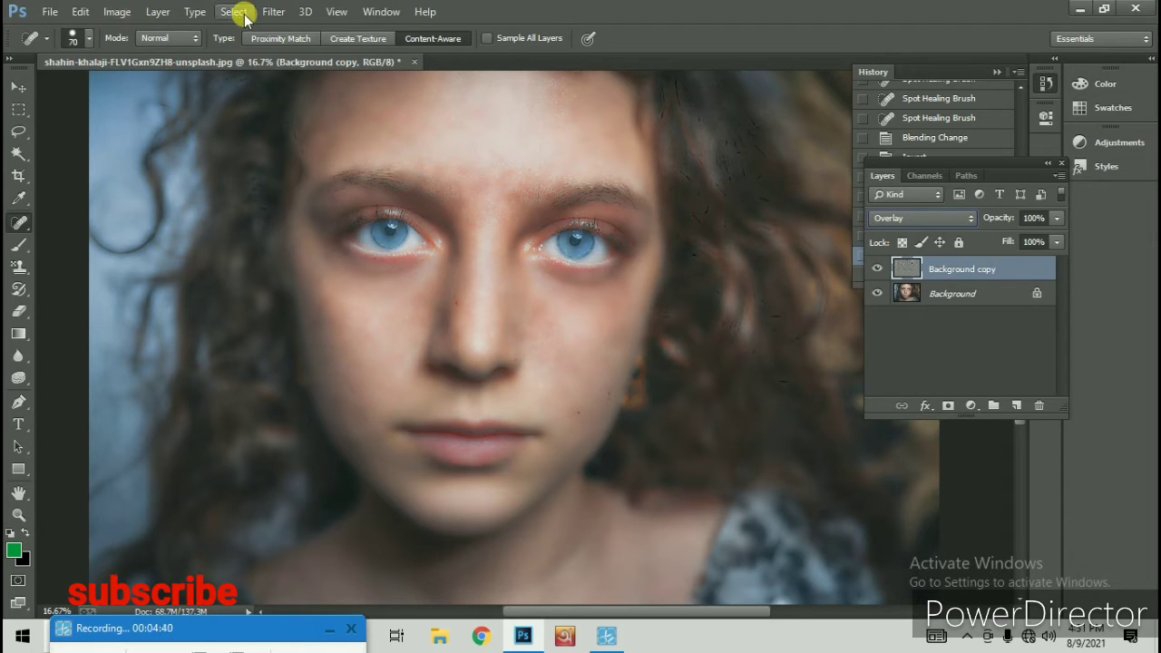
Apply a Gaussian Blur with a radius of about 3.4 pixels to the Overlay layer
left_click(274, 12)
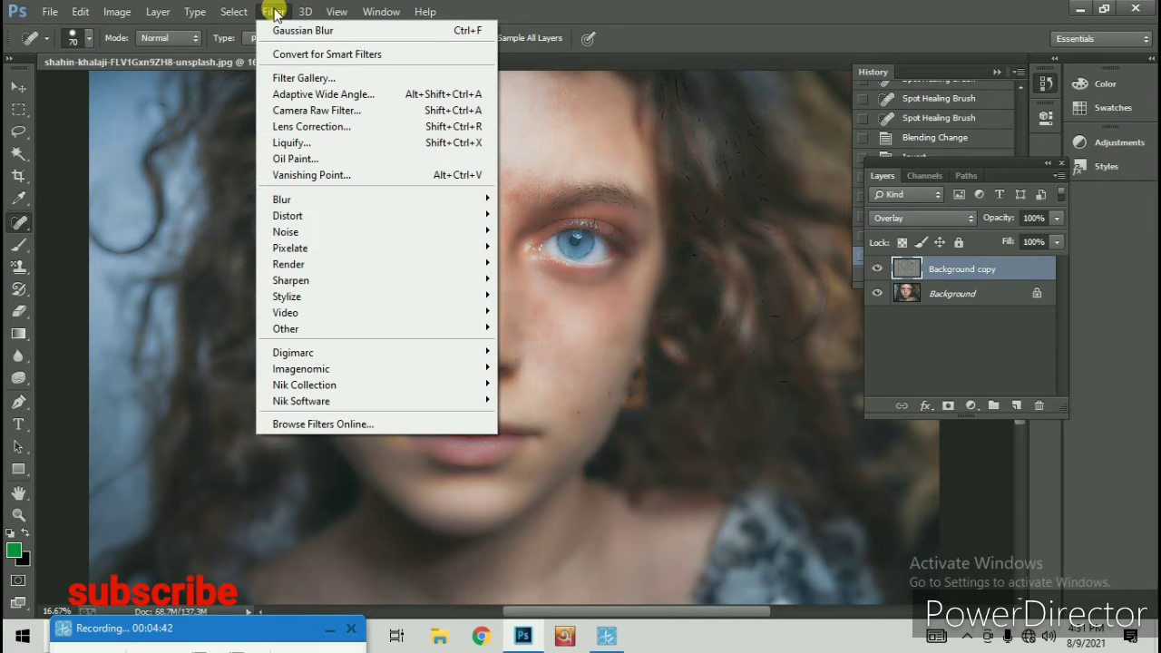
mouse_move(311, 198)
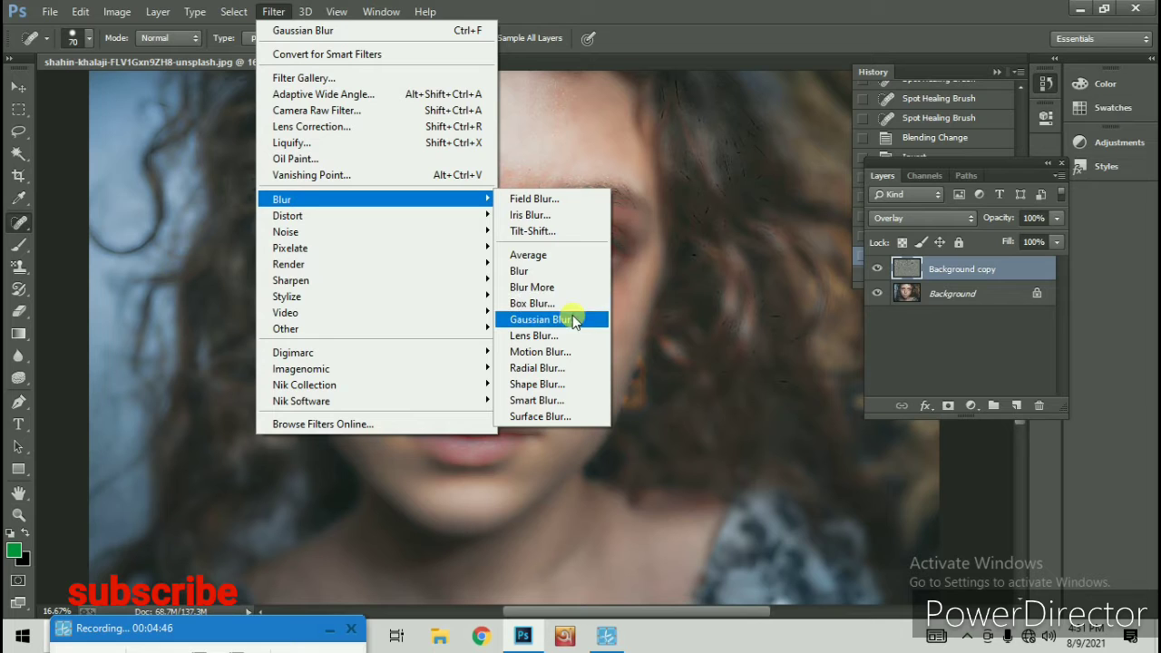
left_click(544, 320)
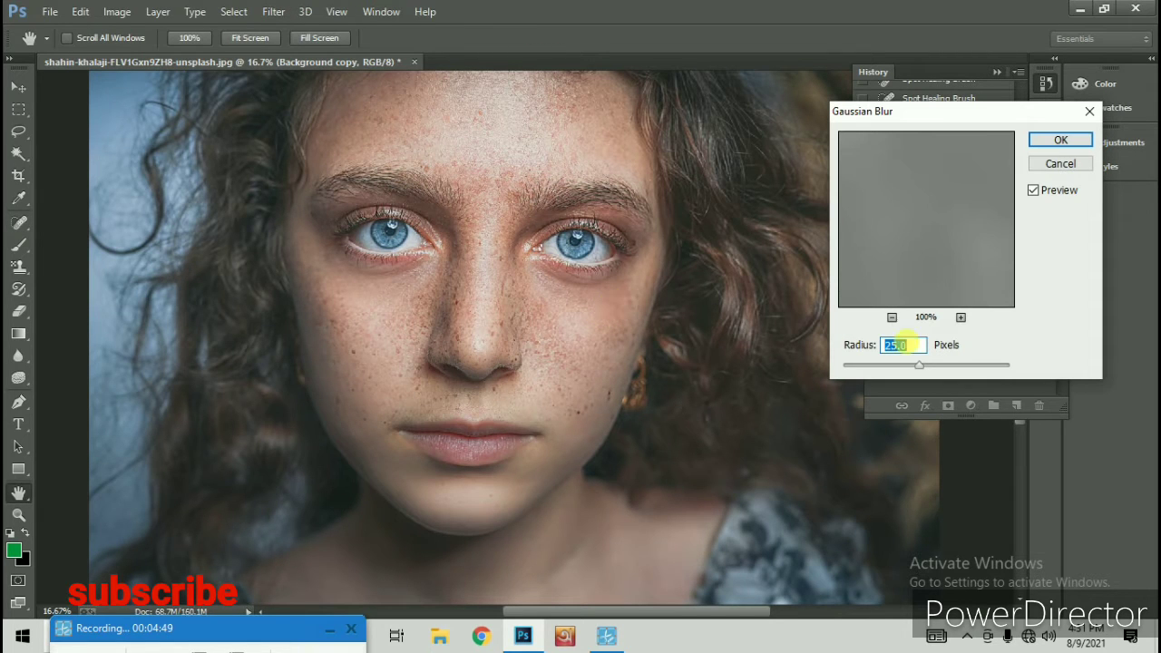
left_click_drag(919, 370, 878, 381)
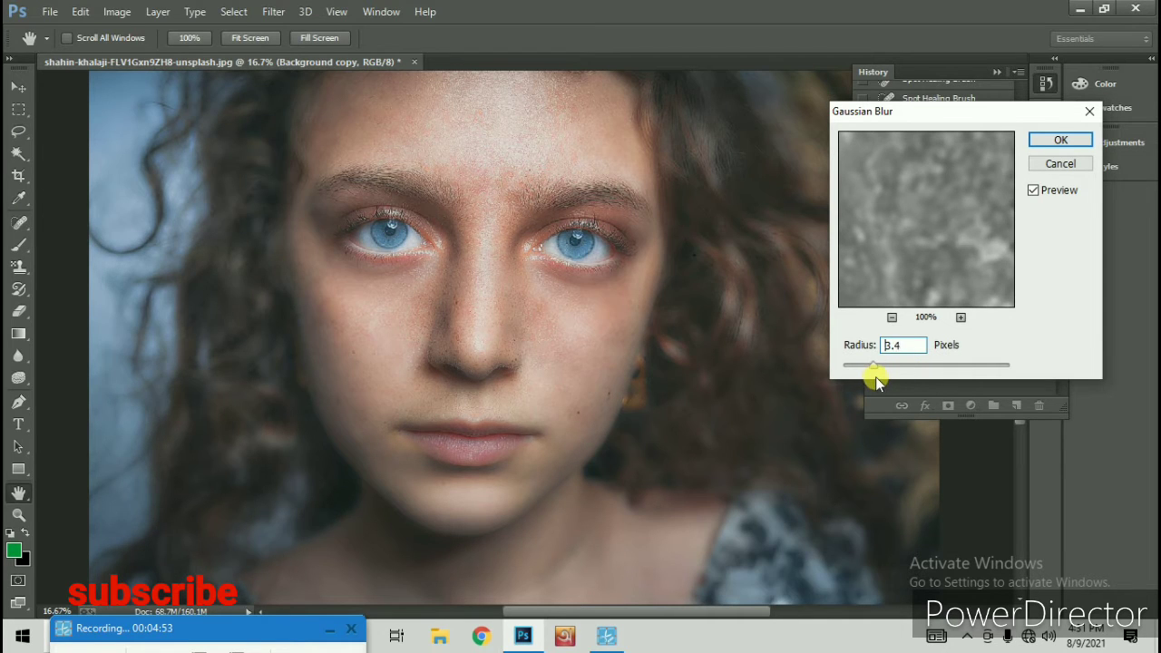
left_click_drag(877, 378, 875, 377)
left_click(1081, 142)
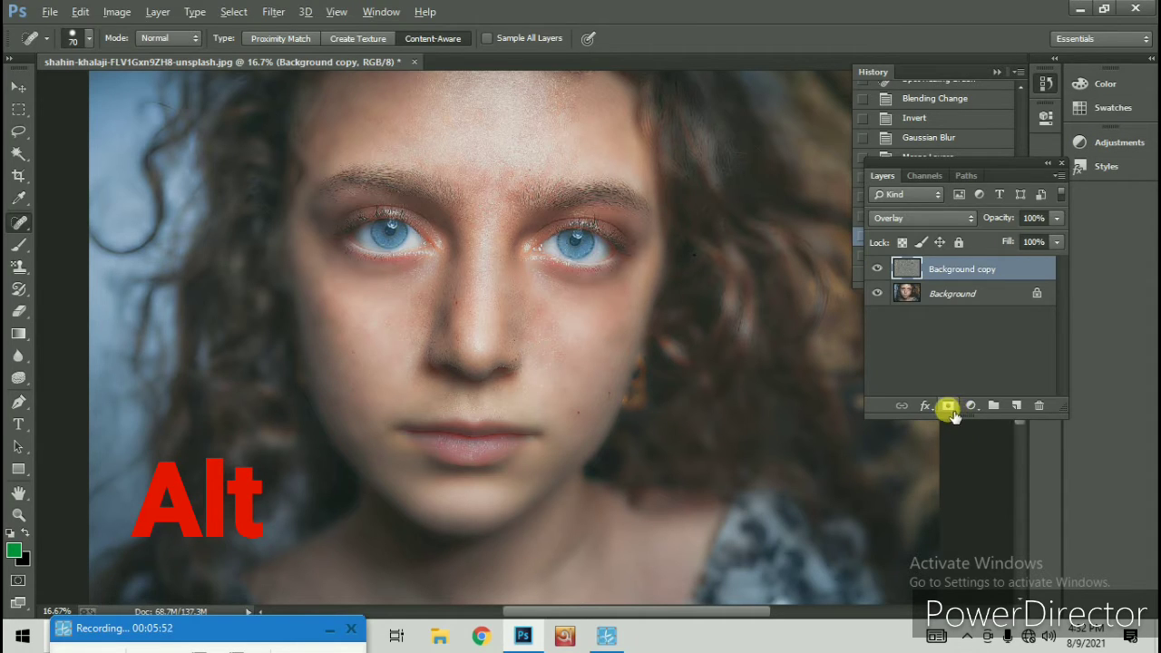
Add a black layer mask to the Overlay layer and activate the Brush tool with white as the foreground colour
left_click(951, 413, "alt")
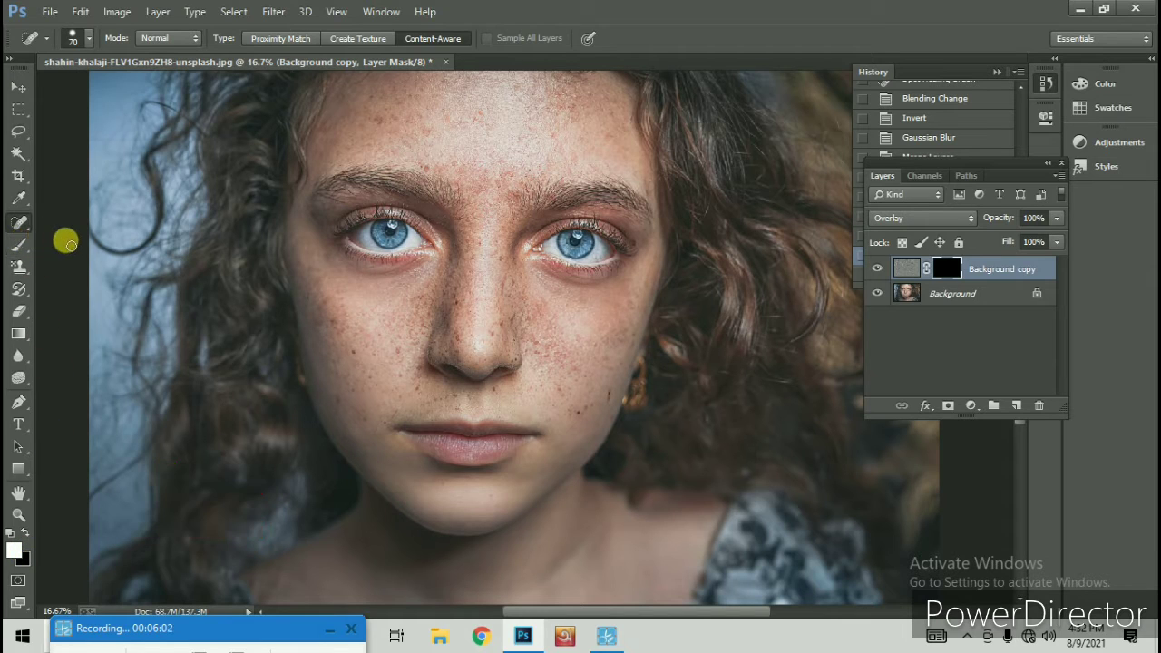
left_click(19, 245)
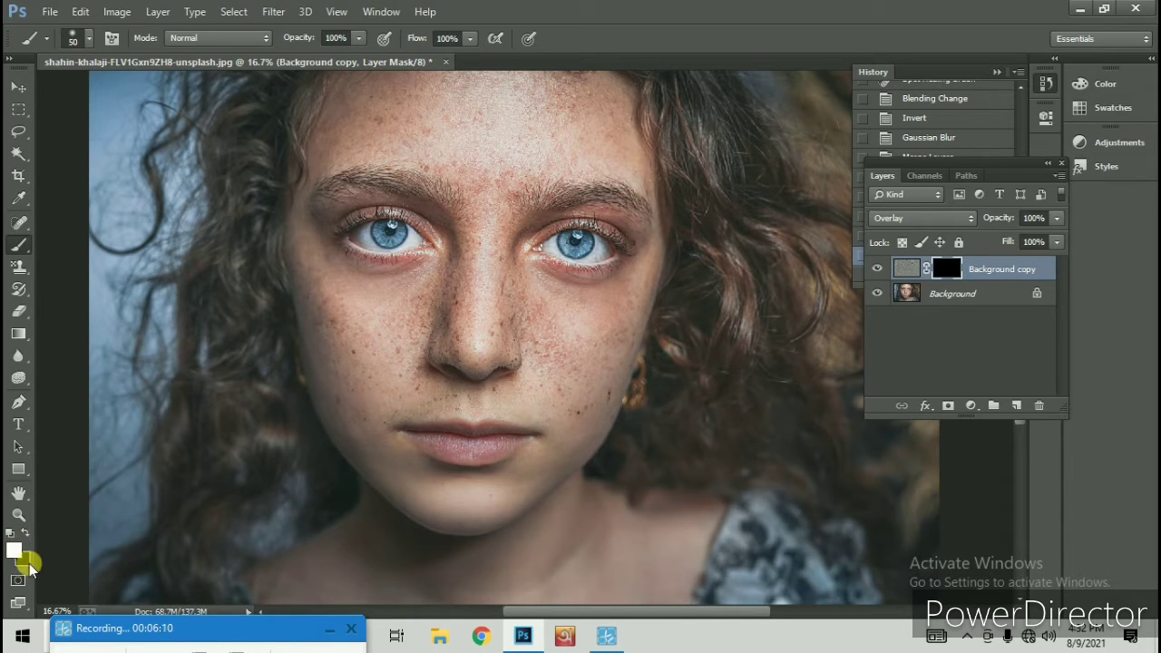
key("d")
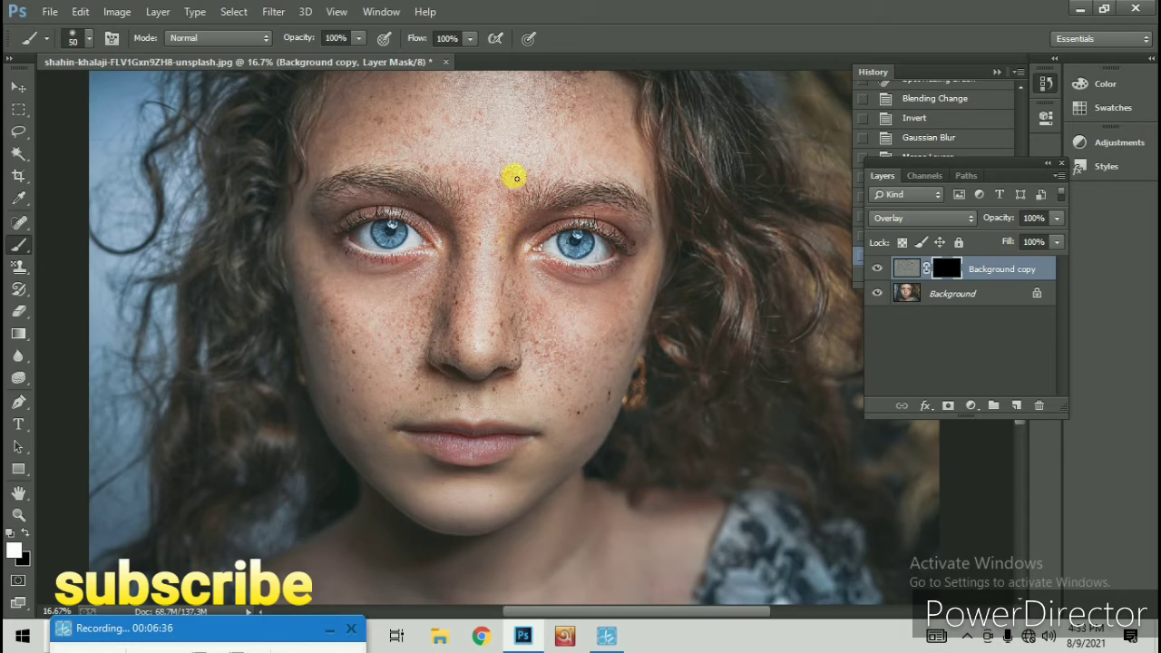
Set the brush size to 87 px for painting on the face in the layer mask
right_click(514, 267)
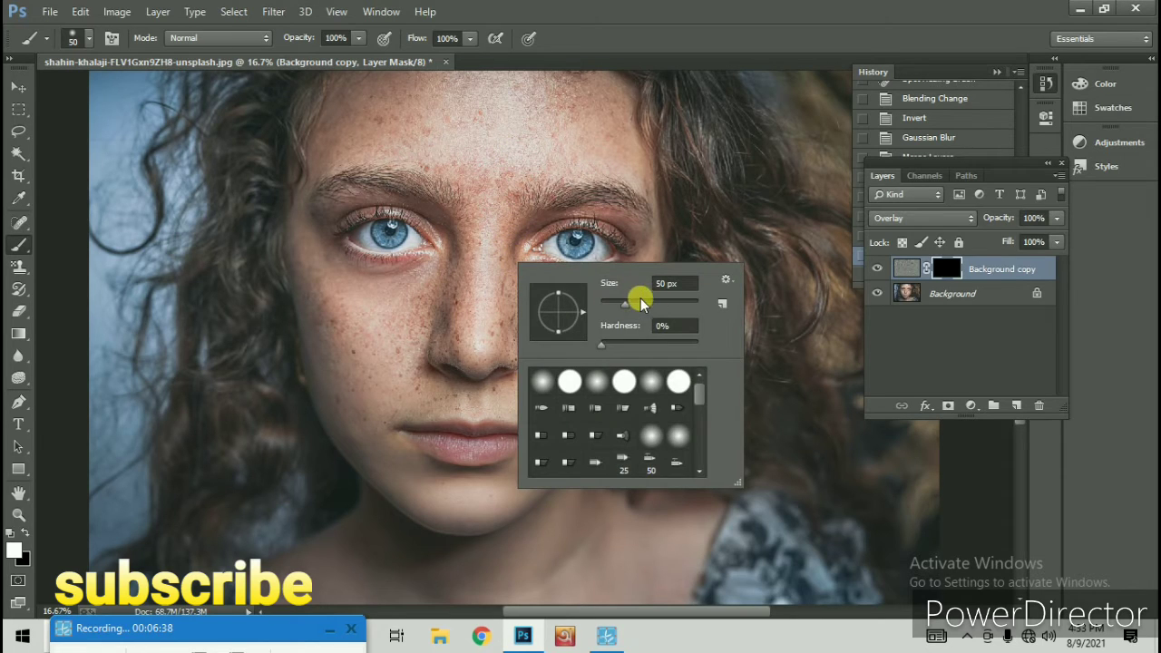
left_click_drag(639, 302, 643, 302)
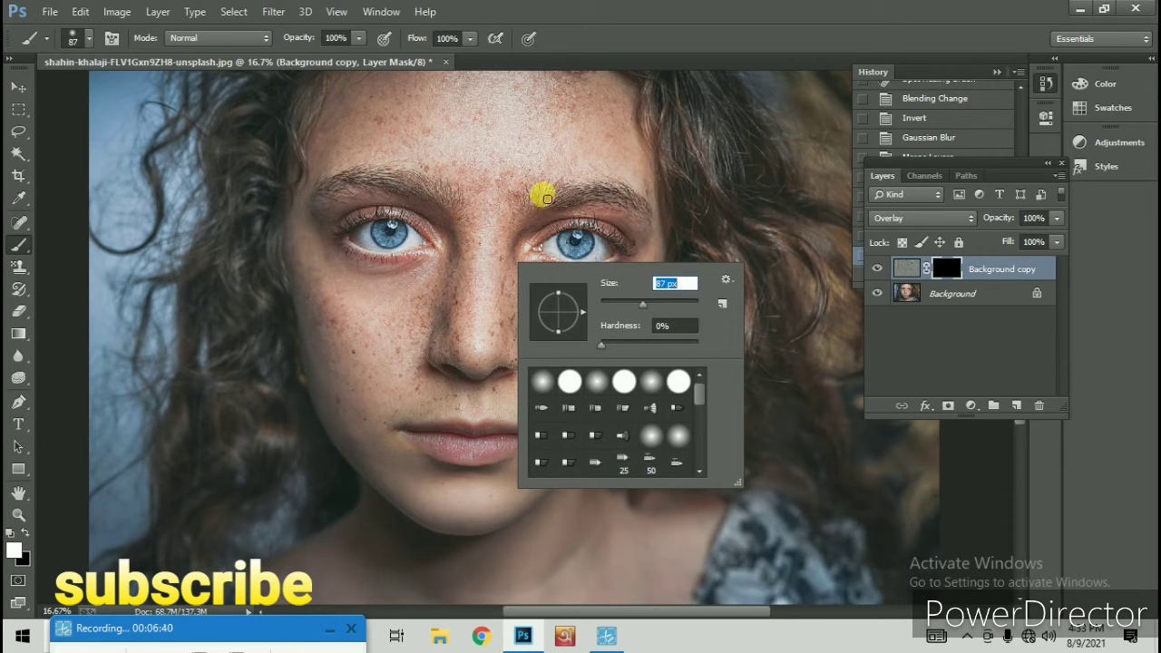
key("space")
left_click(504, 150)
left_click(584, 252)
scroll(504, 148, "up", 1)
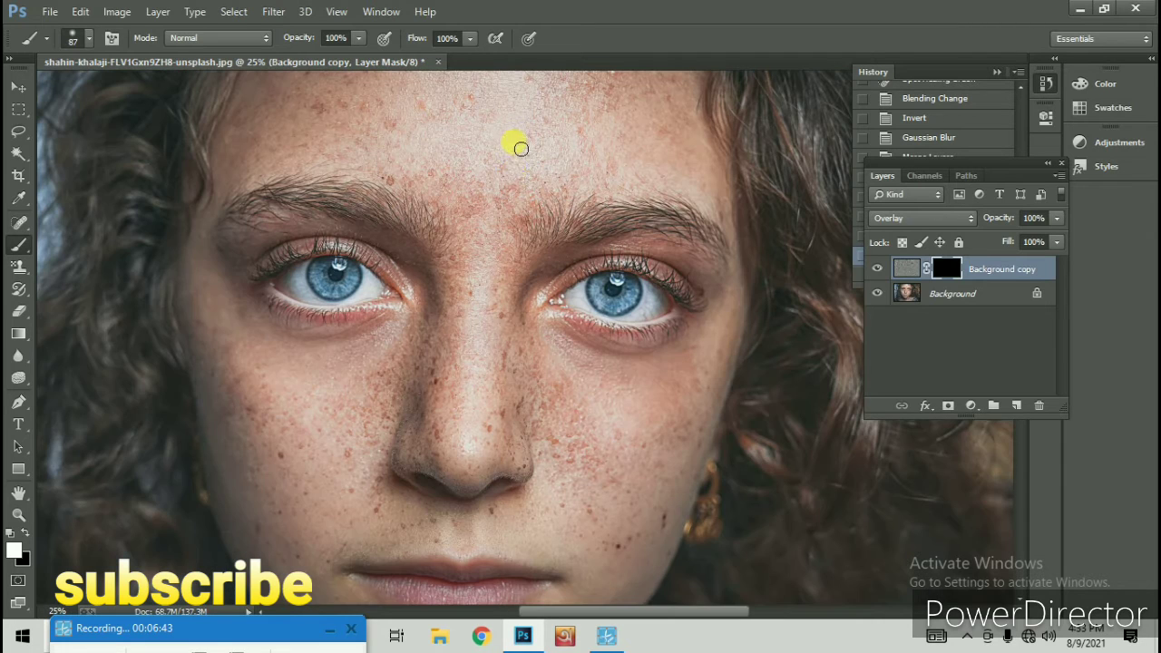
Paint white on the Overlay layer's mask to smooth the freckled cheek on the earring side of the face
mouse_move(513, 176)
left_mouse_down()
mouse_move(487, 208)
mouse_move(441, 190)
mouse_move(441, 165)
left_mouse_up()
mouse_move(575, 448)
left_mouse_down()
mouse_move(552, 350)
mouse_move(566, 337)
left_mouse_up()
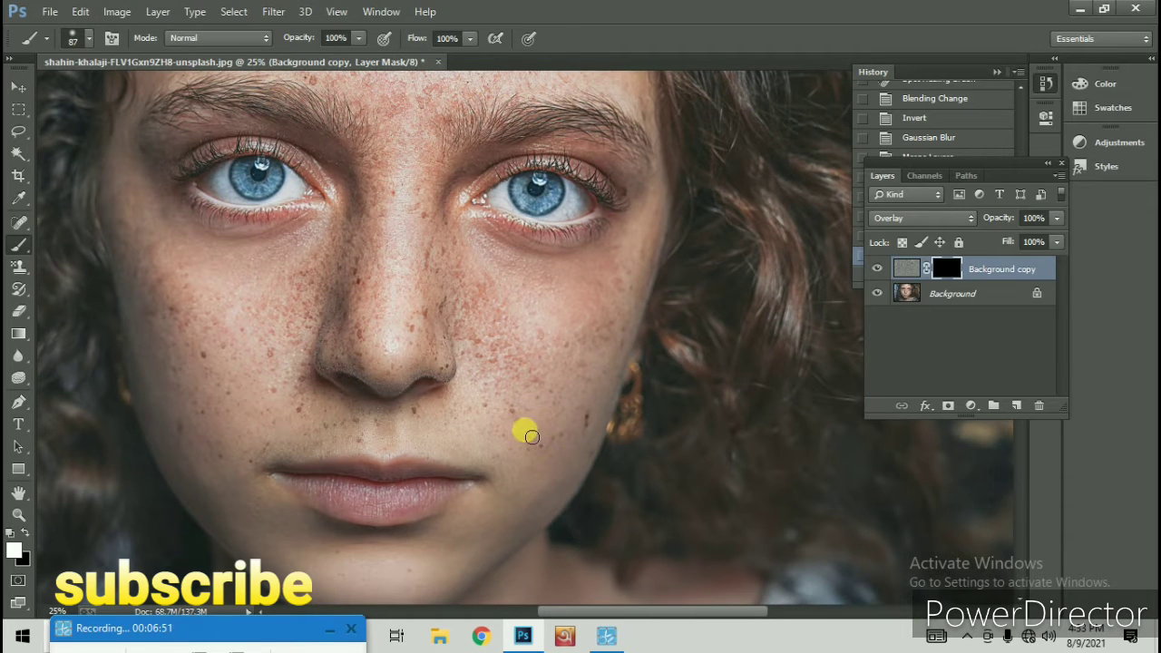
mouse_move(532, 437)
left_mouse_down()
mouse_move(581, 387)
mouse_move(518, 408)
mouse_move(528, 431)
mouse_move(591, 365)
mouse_move(475, 390)
mouse_move(515, 359)
mouse_move(479, 352)
mouse_move(559, 336)
mouse_move(574, 352)
mouse_move(519, 353)
mouse_move(593, 345)
mouse_move(586, 325)
mouse_move(511, 339)
mouse_move(463, 364)
mouse_move(478, 328)
mouse_move(550, 321)
mouse_move(462, 320)
mouse_move(510, 276)
mouse_move(632, 252)
mouse_move(601, 368)
mouse_move(645, 291)
mouse_move(624, 336)
mouse_move(655, 209)
mouse_move(675, 216)
mouse_move(642, 259)
mouse_move(661, 244)
mouse_move(669, 258)
mouse_move(588, 451)
mouse_move(591, 415)
mouse_move(522, 439)
mouse_move(546, 461)
mouse_move(553, 445)
mouse_move(546, 484)
mouse_move(510, 431)
mouse_move(438, 426)
mouse_move(430, 411)
mouse_move(423, 417)
mouse_move(448, 421)
mouse_move(362, 440)
mouse_move(474, 428)
mouse_move(489, 355)
mouse_move(467, 352)
mouse_move(451, 374)
mouse_move(448, 300)
mouse_move(462, 255)
mouse_move(444, 209)
mouse_move(450, 258)
mouse_move(411, 245)
mouse_move(439, 361)
mouse_move(414, 311)
mouse_move(447, 293)
left_mouse_up()
left_click_drag(448, 293, 573, 343)
mouse_move(539, 318)
left_mouse_down()
mouse_move(534, 240)
mouse_move(520, 263)
mouse_move(513, 236)
mouse_move(524, 148)
left_mouse_up()
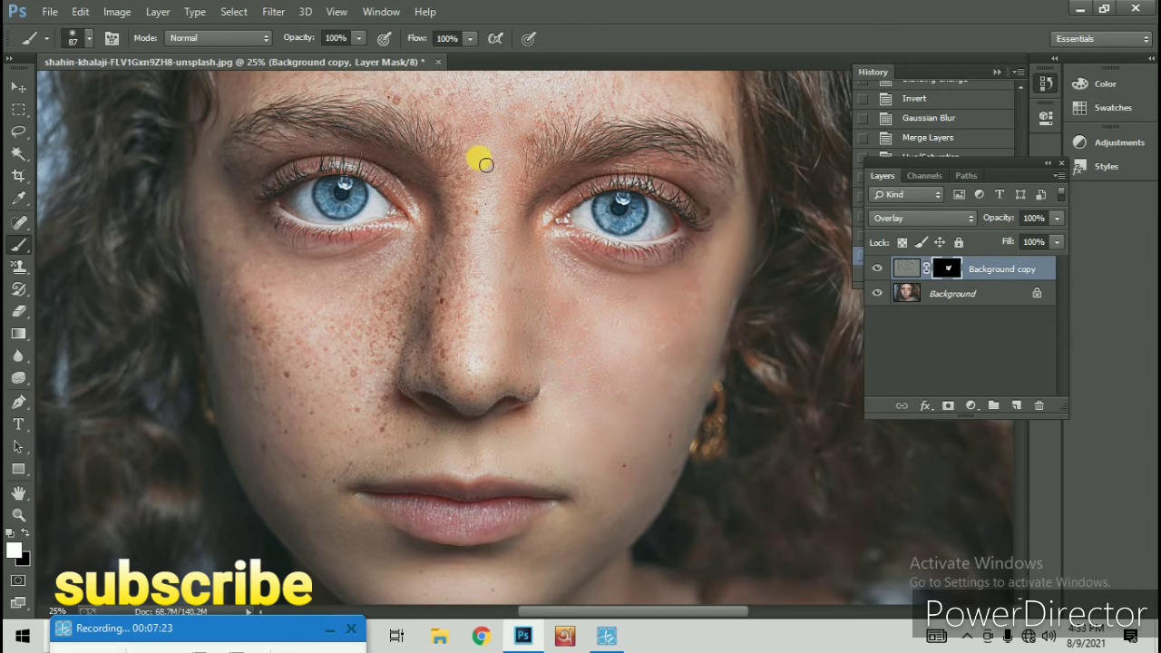
Paint white on the mask over the nose and the other freckled cheek up to the hairline
mouse_move(479, 266)
left_mouse_down()
mouse_move(468, 195)
mouse_move(451, 294)
mouse_move(453, 234)
mouse_move(464, 303)
mouse_move(478, 291)
mouse_move(454, 375)
mouse_move(468, 359)
mouse_move(484, 381)
mouse_move(515, 372)
mouse_move(495, 390)
mouse_move(542, 391)
mouse_move(486, 401)
mouse_move(495, 396)
mouse_move(458, 389)
mouse_move(443, 334)
mouse_move(456, 286)
mouse_move(439, 347)
mouse_move(443, 245)
mouse_move(421, 363)
mouse_move(431, 348)
mouse_move(432, 373)
mouse_move(426, 382)
mouse_move(418, 352)
mouse_move(425, 299)
mouse_move(387, 341)
mouse_move(399, 289)
mouse_move(375, 405)
mouse_move(469, 343)
mouse_move(622, 312)
left_mouse_up()
mouse_move(548, 238)
left_mouse_down()
mouse_move(584, 217)
mouse_move(549, 262)
mouse_move(588, 228)
mouse_move(532, 241)
mouse_move(489, 275)
mouse_move(529, 272)
mouse_move(497, 313)
mouse_move(523, 293)
mouse_move(499, 344)
mouse_move(508, 356)
mouse_move(536, 367)
mouse_move(555, 319)
mouse_move(553, 401)
mouse_move(686, 398)
mouse_move(556, 405)
mouse_move(578, 416)
mouse_move(519, 449)
mouse_move(511, 435)
mouse_move(473, 435)
mouse_move(508, 373)
mouse_move(498, 409)
mouse_move(531, 387)
mouse_move(511, 374)
mouse_move(431, 373)
mouse_move(457, 346)
mouse_move(430, 400)
mouse_move(464, 377)
mouse_move(466, 334)
left_mouse_up()
key("space")
left_click_drag(567, 336, 678, 333)
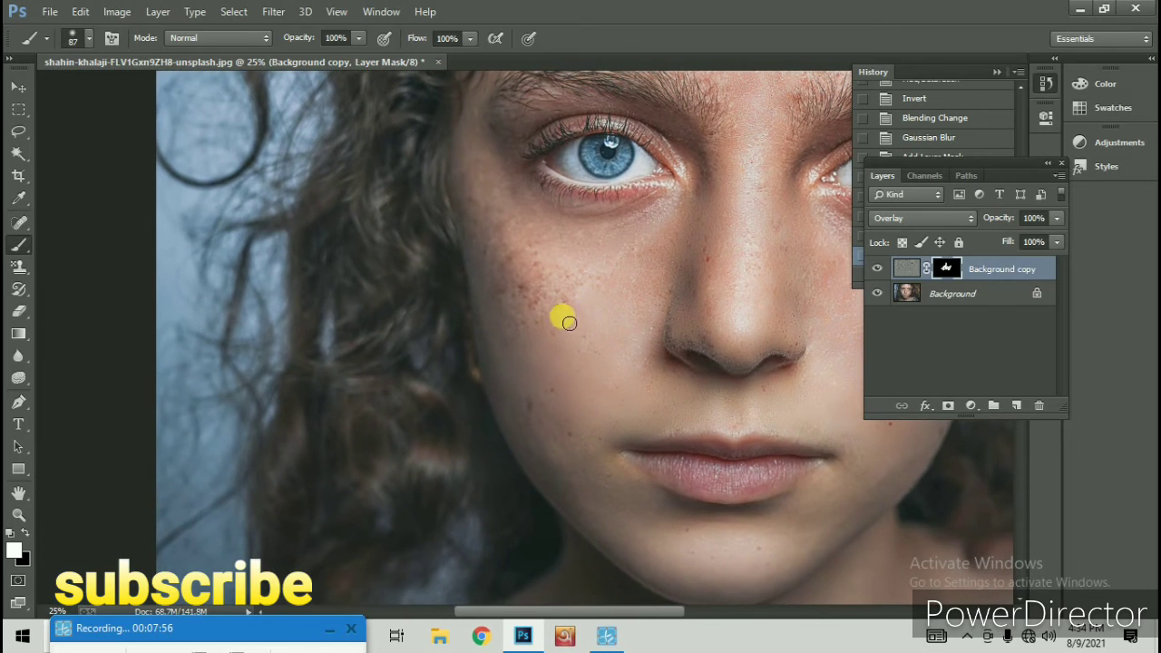
mouse_move(578, 302)
left_mouse_down()
mouse_move(515, 311)
mouse_move(534, 287)
mouse_move(518, 293)
mouse_move(521, 282)
mouse_move(567, 237)
mouse_move(511, 265)
mouse_move(534, 228)
mouse_move(504, 230)
mouse_move(485, 205)
mouse_move(527, 274)
left_mouse_up()
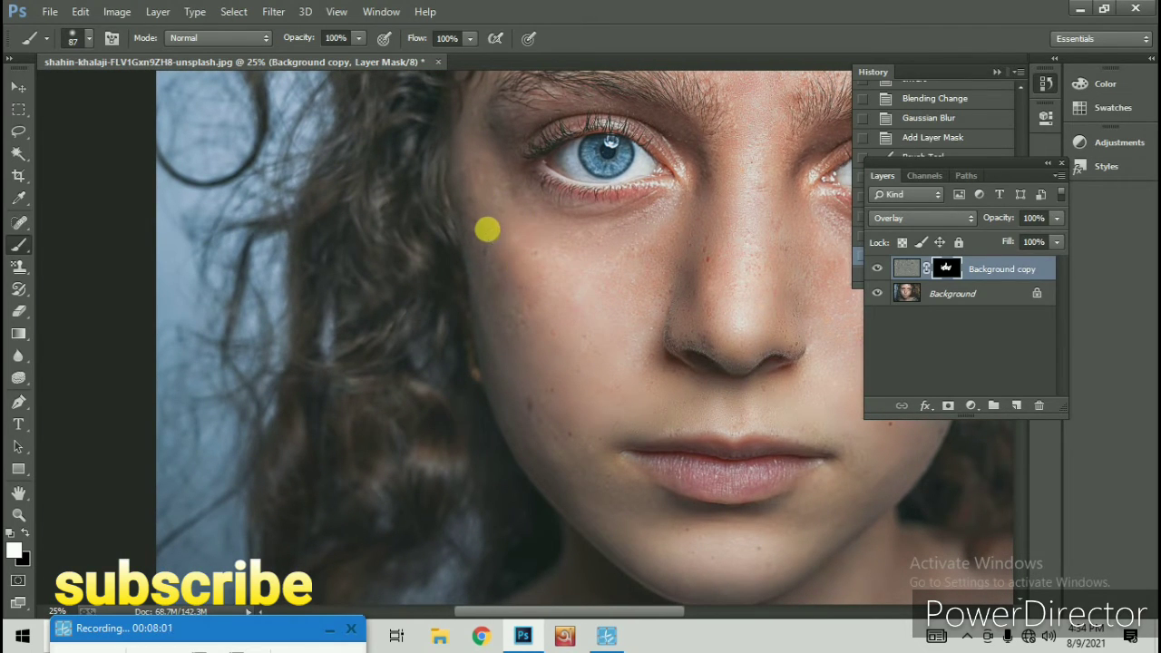
Continue painting white on the mask over the lower cheek, jawline and chin
key("space")
mouse_move(493, 240)
left_mouse_down()
mouse_move(490, 308)
mouse_move(515, 356)
left_mouse_up()
key("space")
left_click_drag(532, 320, 536, 210)
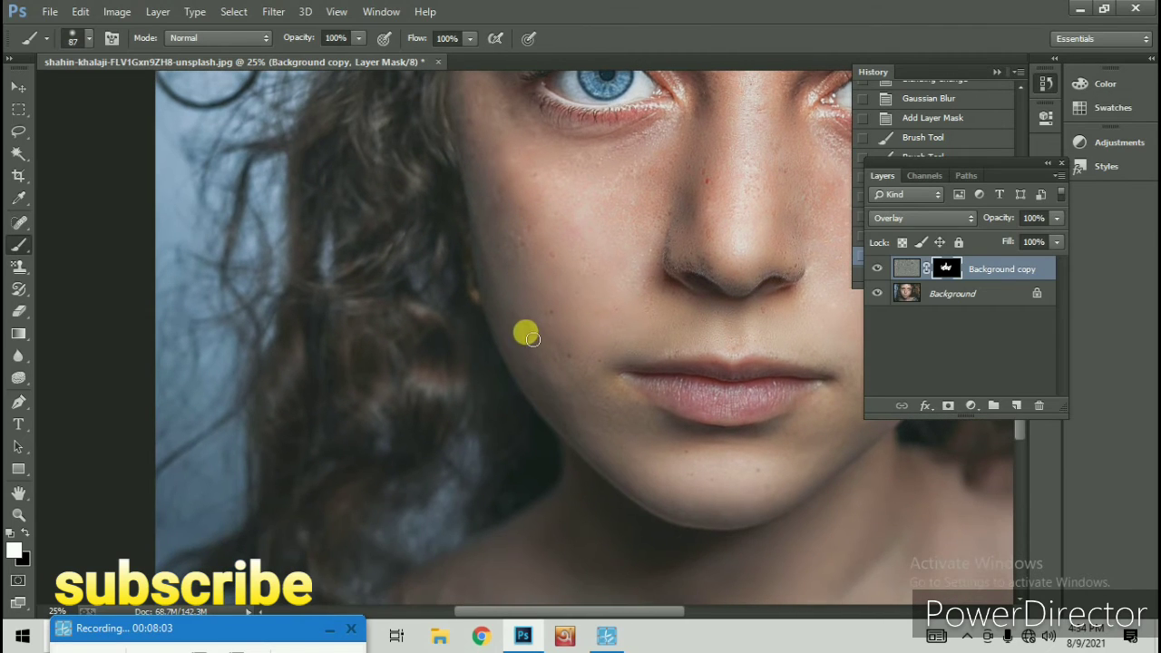
key("space")
mouse_move(565, 311)
left_mouse_down()
mouse_move(571, 280)
mouse_move(558, 291)
mouse_move(577, 328)
mouse_move(592, 346)
mouse_move(613, 336)
mouse_move(581, 308)
mouse_move(610, 342)
mouse_move(573, 346)
mouse_move(563, 399)
mouse_move(558, 372)
mouse_move(480, 307)
mouse_move(375, 258)
mouse_move(409, 242)
left_mouse_up()
key("space")
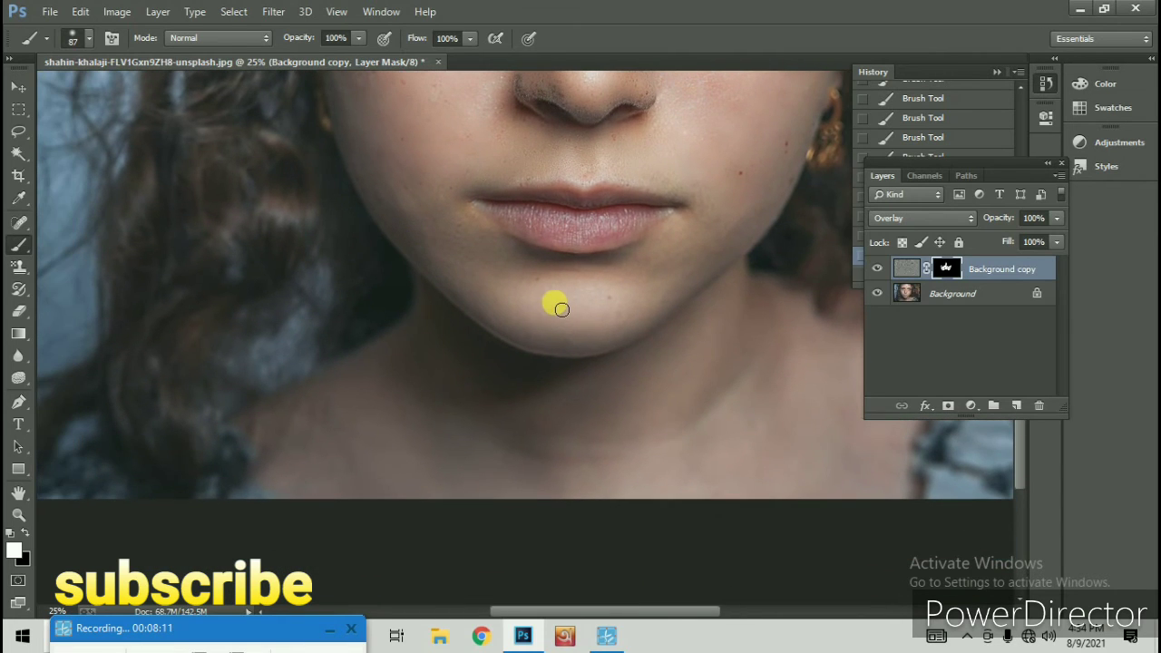
mouse_move(625, 309)
left_mouse_down()
mouse_move(614, 303)
mouse_move(622, 291)
mouse_move(506, 293)
mouse_move(536, 303)
mouse_move(573, 293)
mouse_move(531, 363)
left_mouse_up()
key("space")
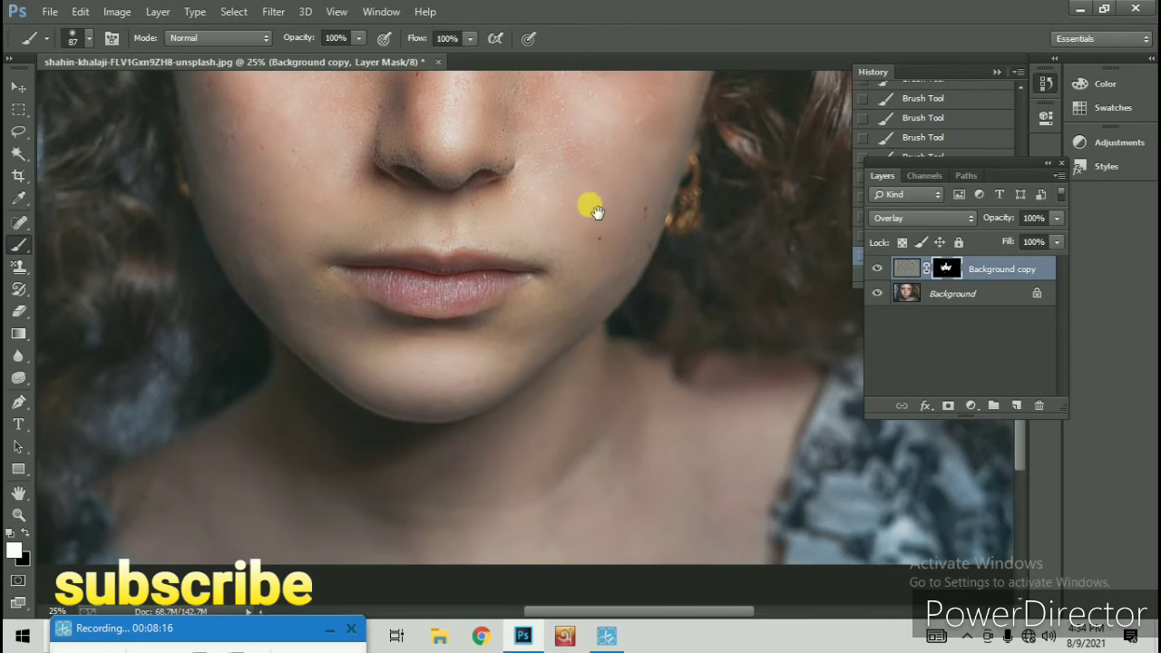
Zoom in to 33.3% on the lower face and restore the most recent brush stroke in the history
left_click_drag(580, 214, 553, 299)
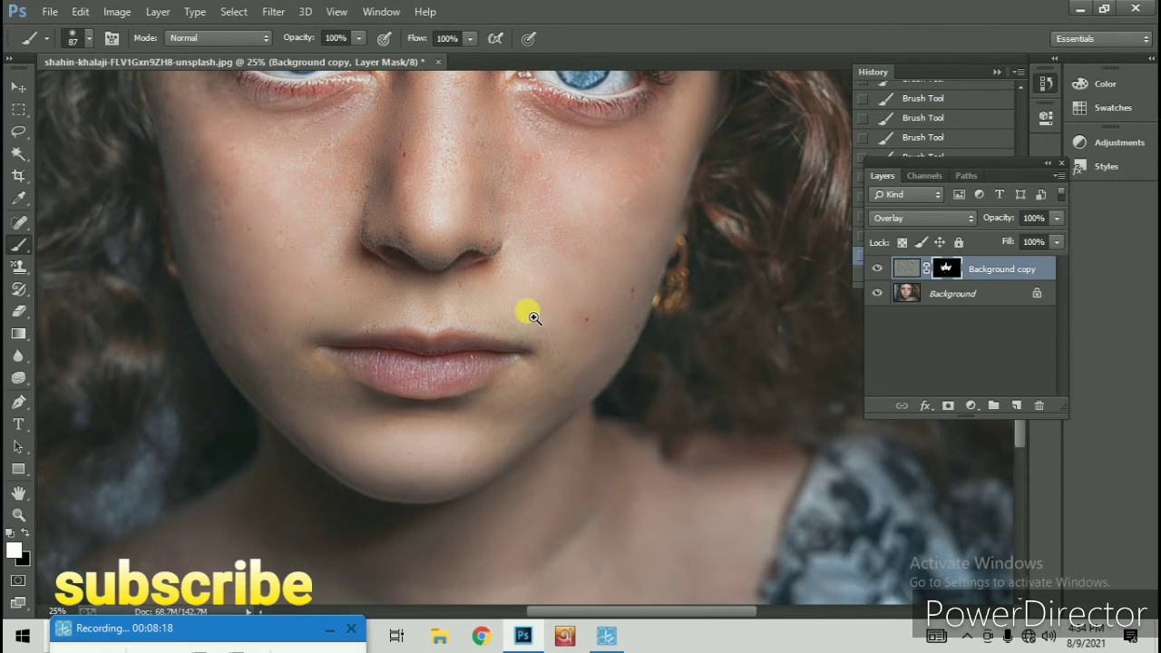
left_click(534, 317)
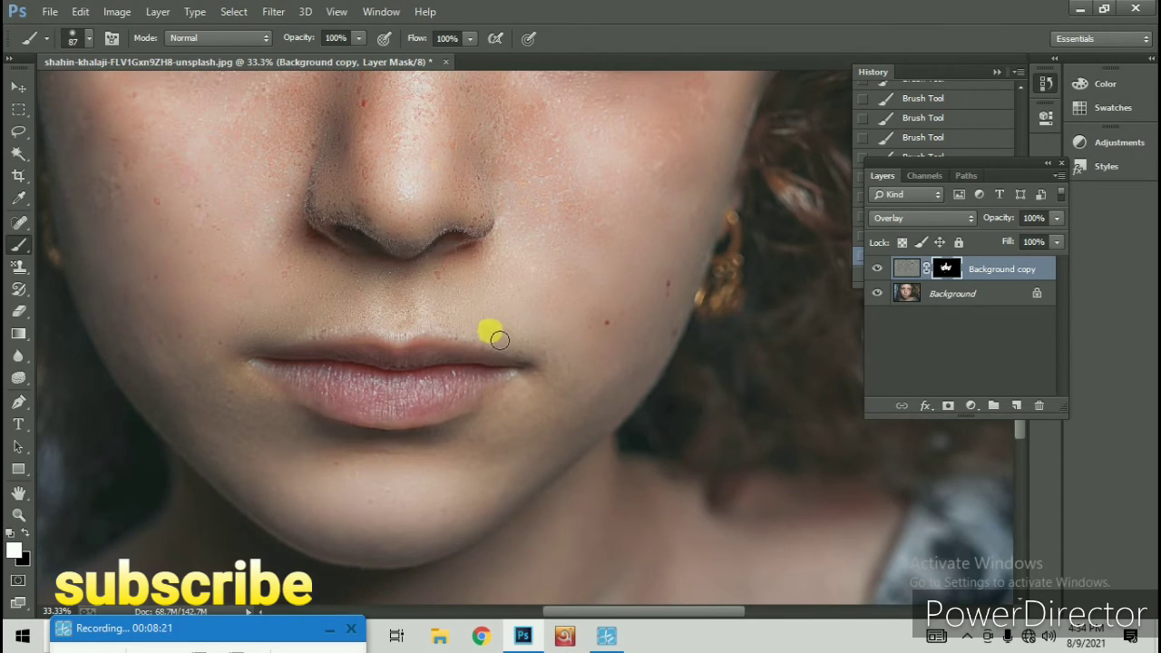
key("space")
left_click_drag(552, 318, 620, 341)
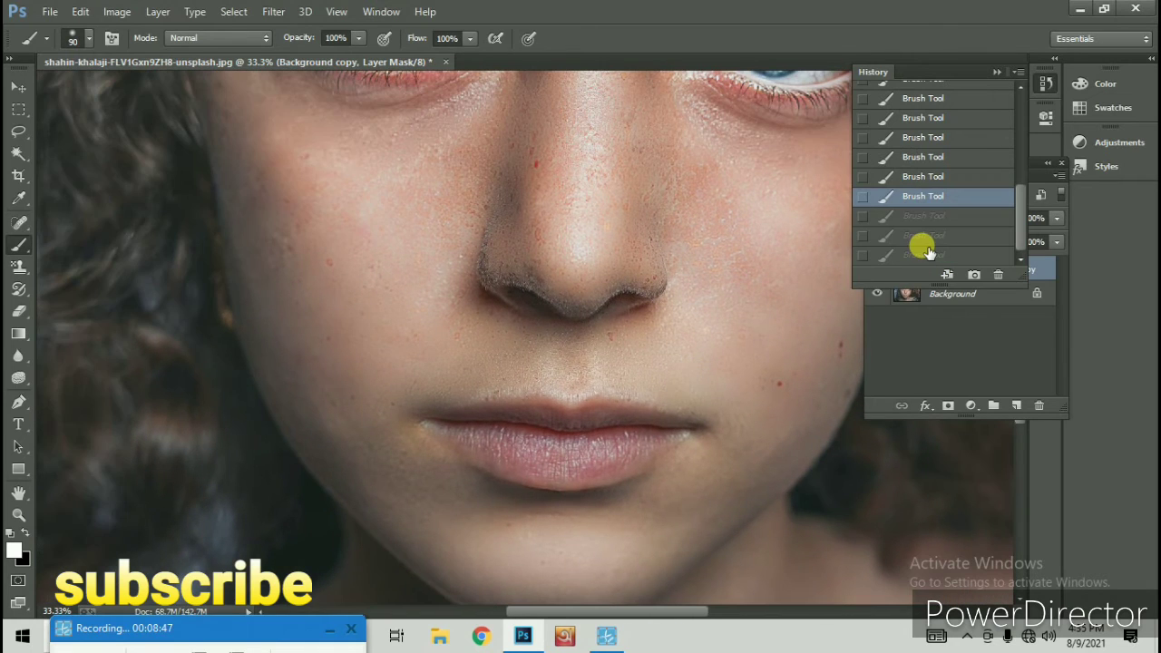
left_click(944, 254)
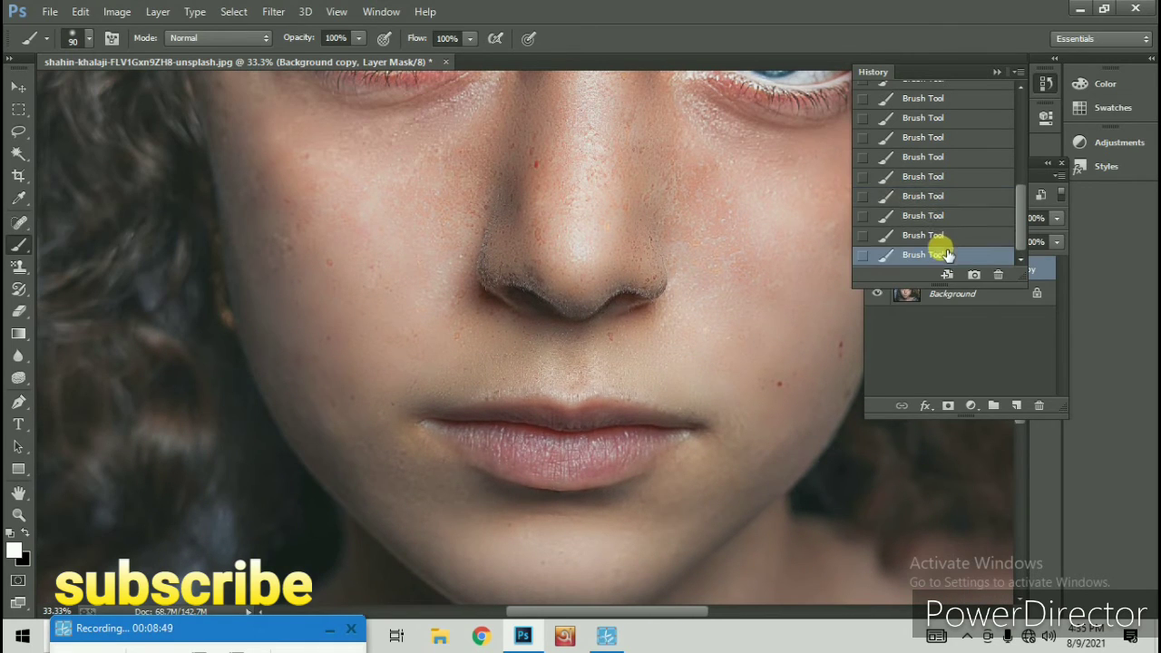
Set the brush size to 40 px for finer mask painting around the nose
key("space")
left_click_drag(571, 272, 495, 342)
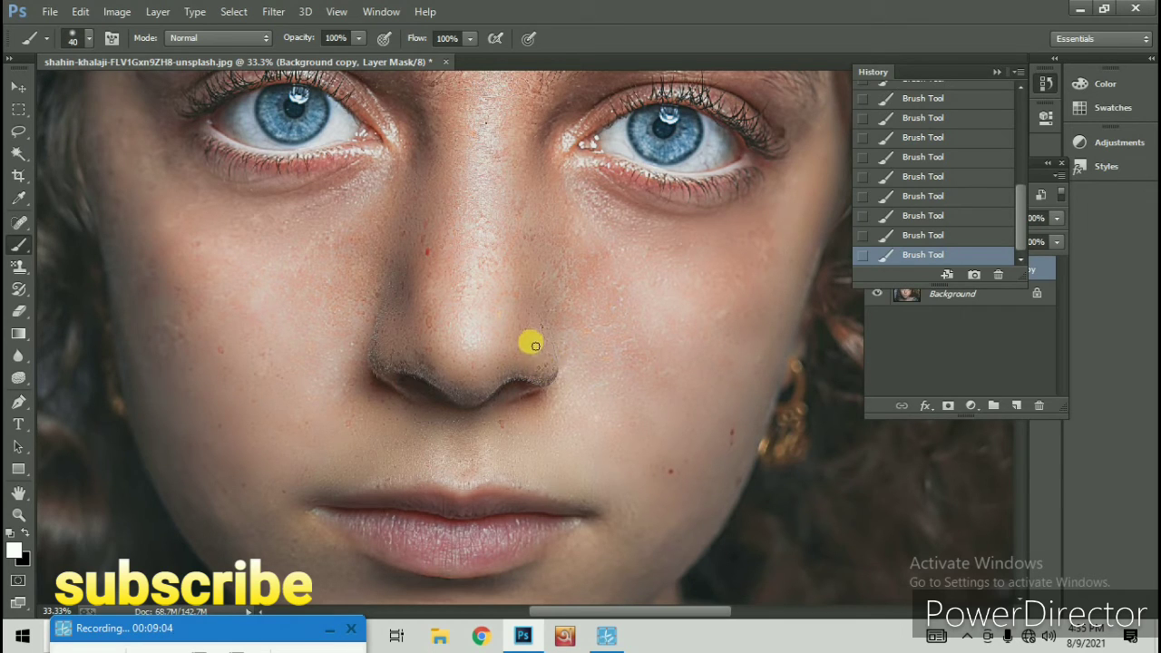
left_click_drag(517, 343, 595, 315)
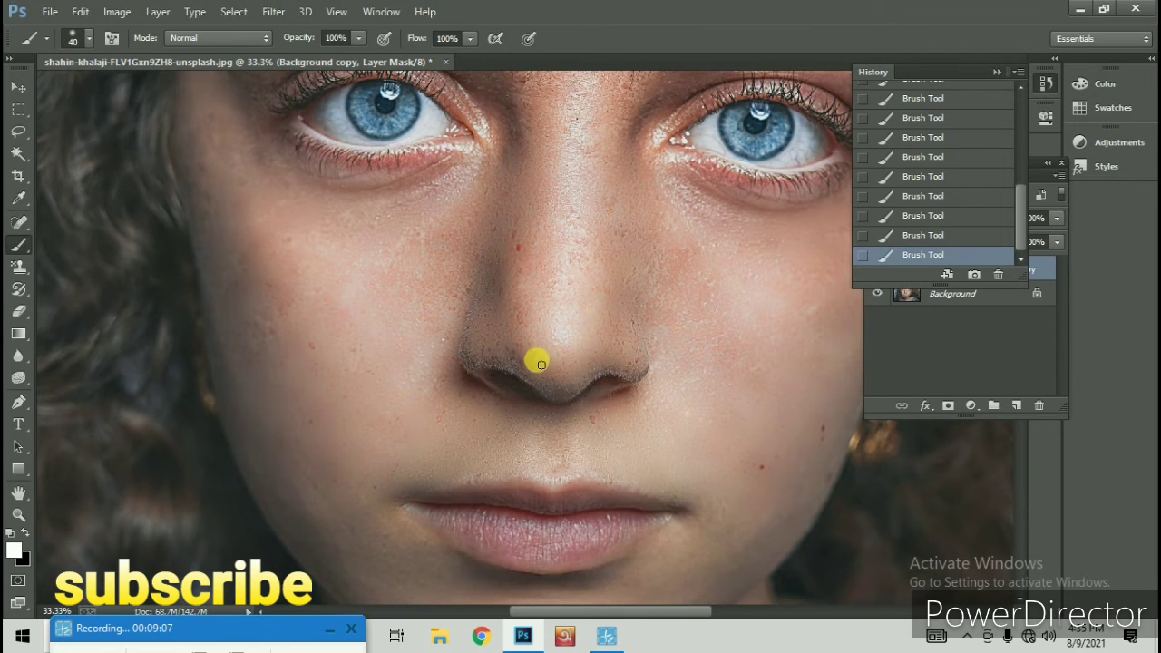